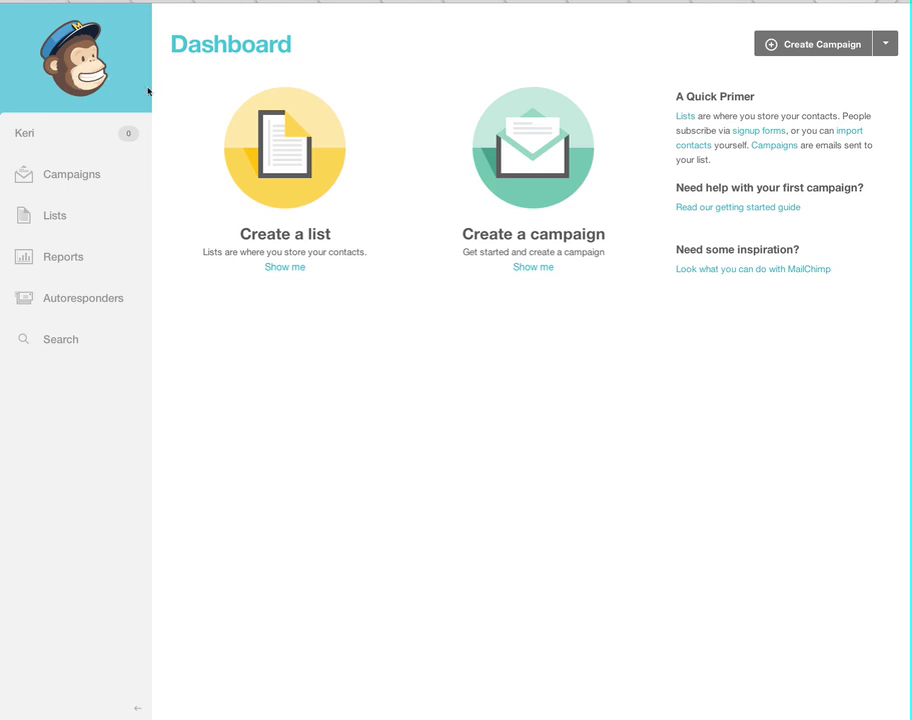
Go to My Templates under Campaigns and start creating a new template
left_click(62, 178)
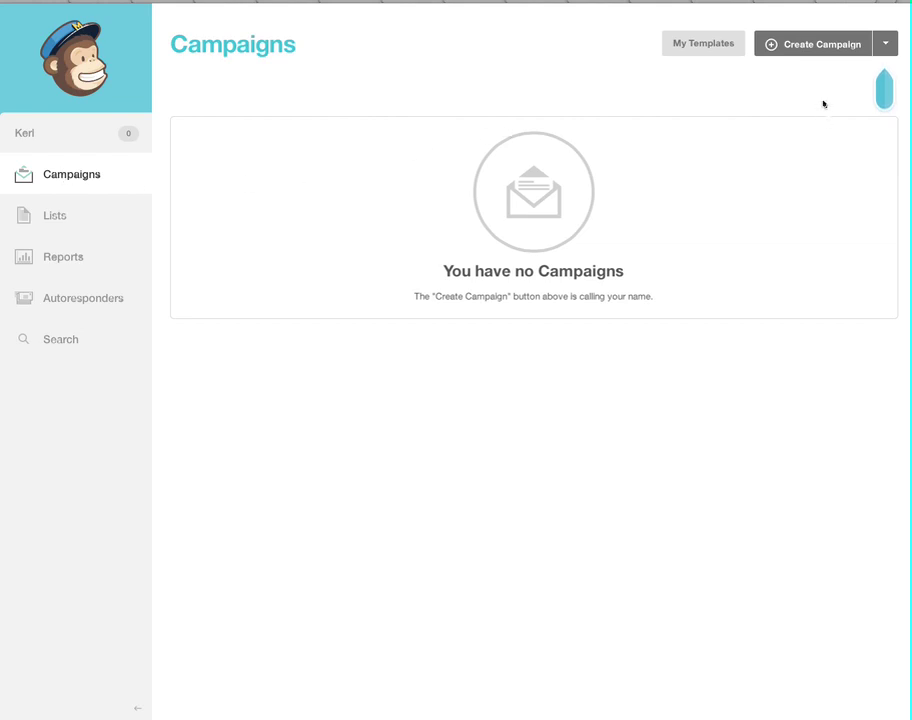
left_click(698, 50)
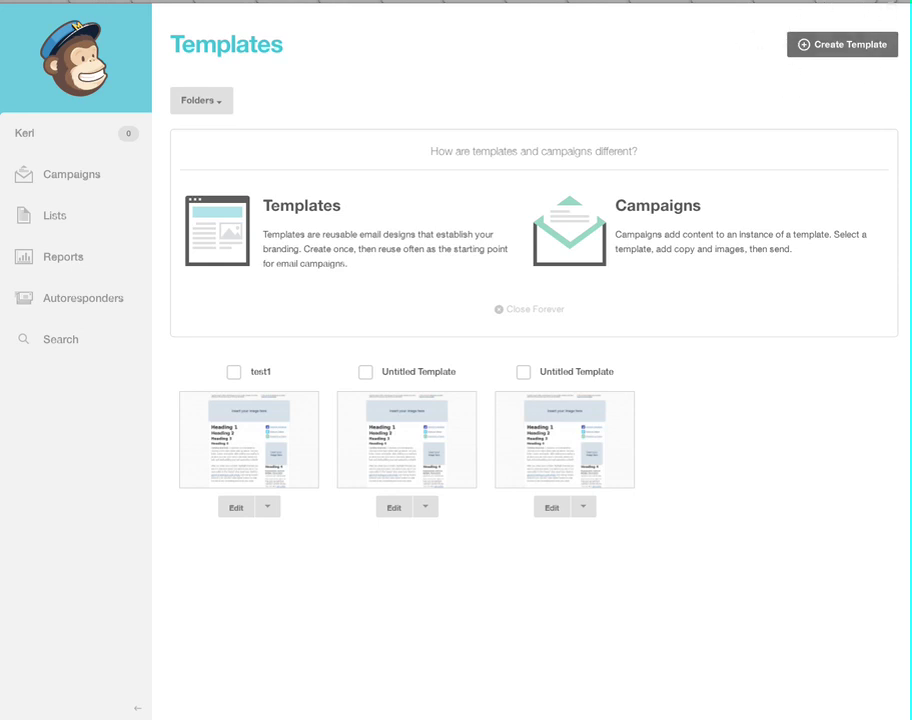
left_click(851, 45)
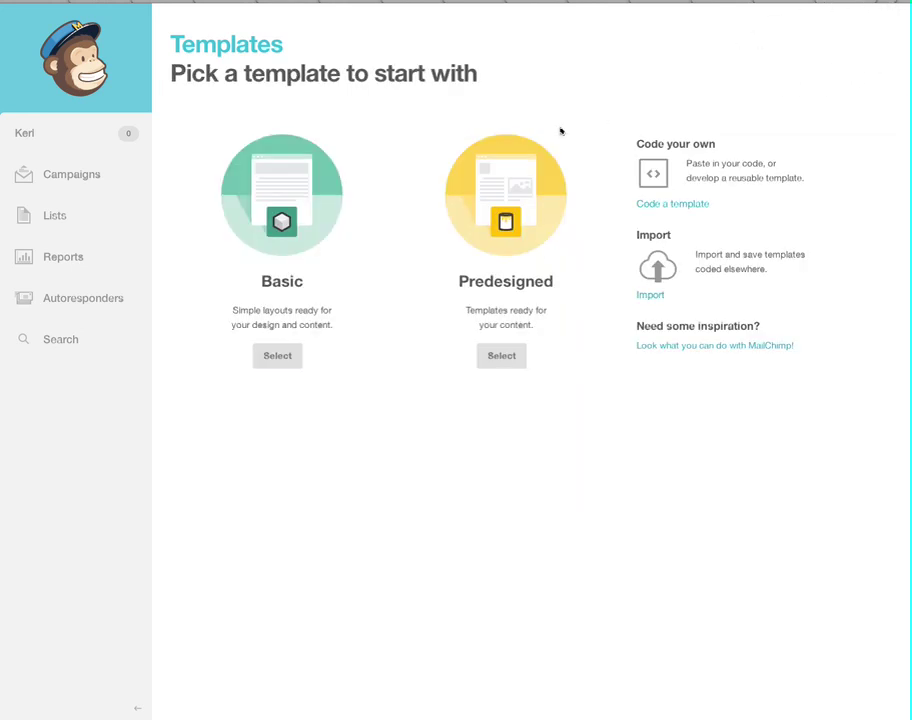
Choose Basic starting templates and browse the basic layout thumbnails
left_click(277, 358)
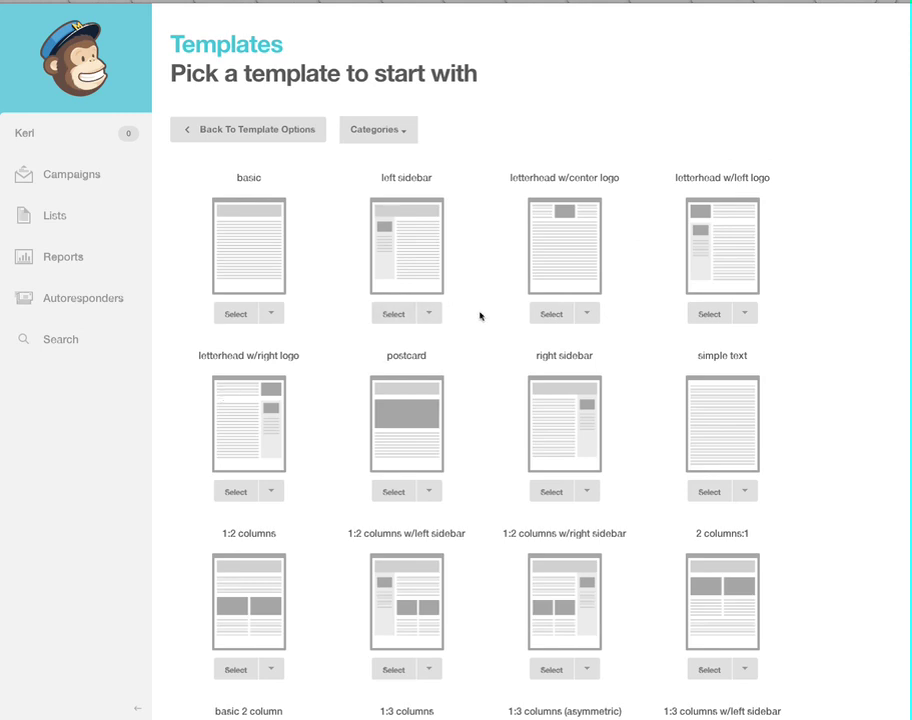
scroll(480, 316, "down", 2)
scroll(480, 316, "down", 12)
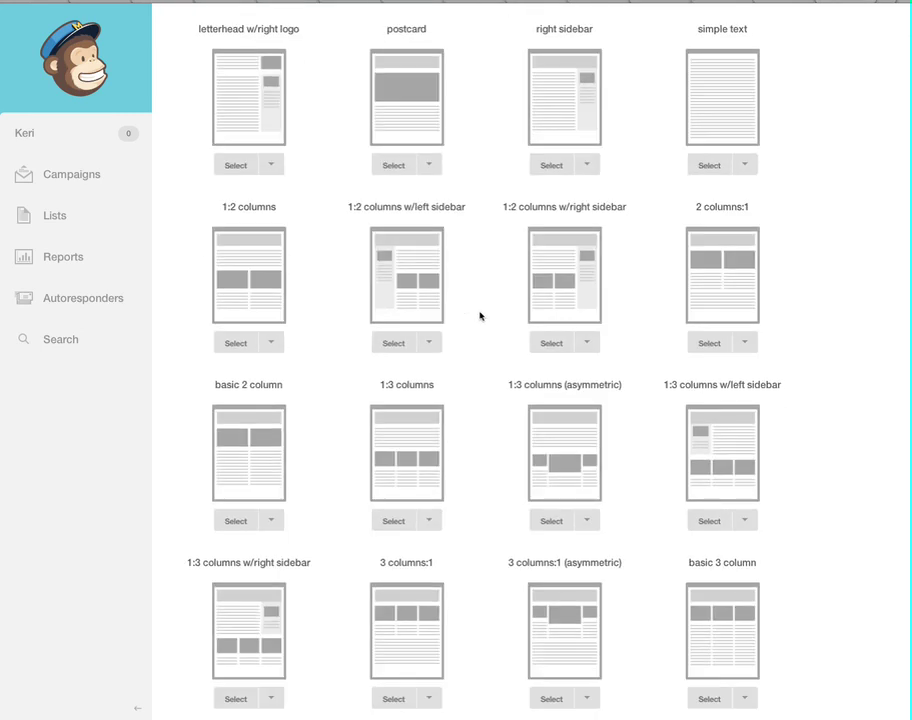
scroll(480, 316, "down", 3)
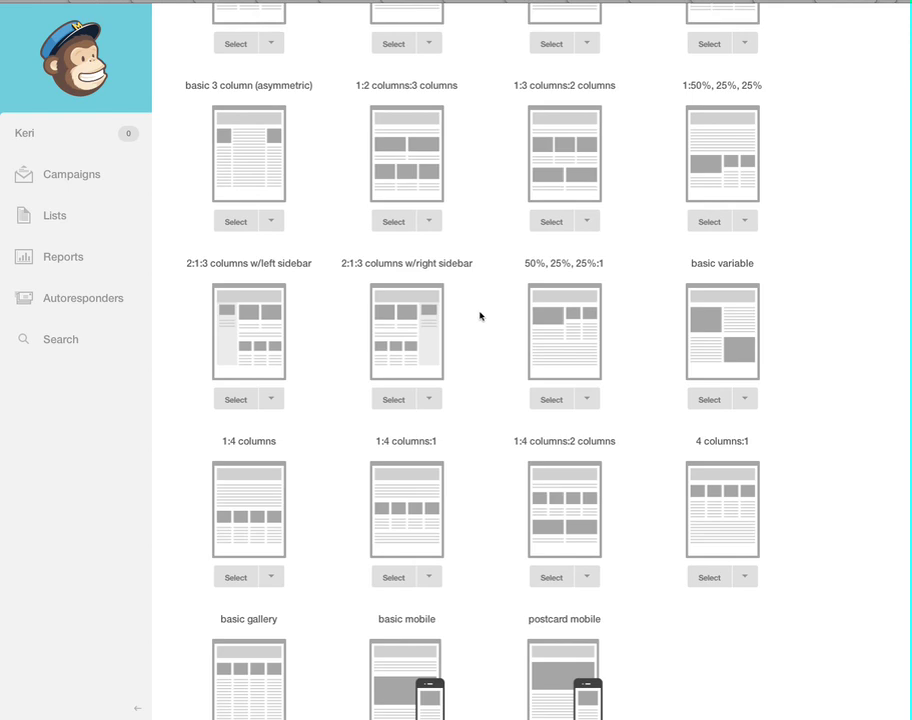
scroll(456, 228, "up", 16)
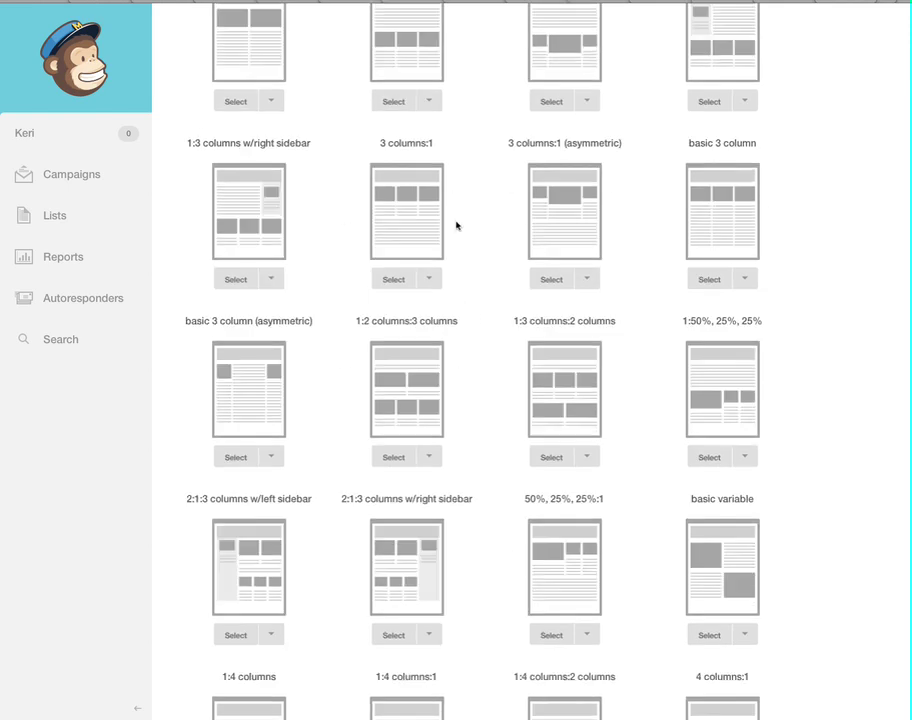
scroll(456, 226, "down", 3)
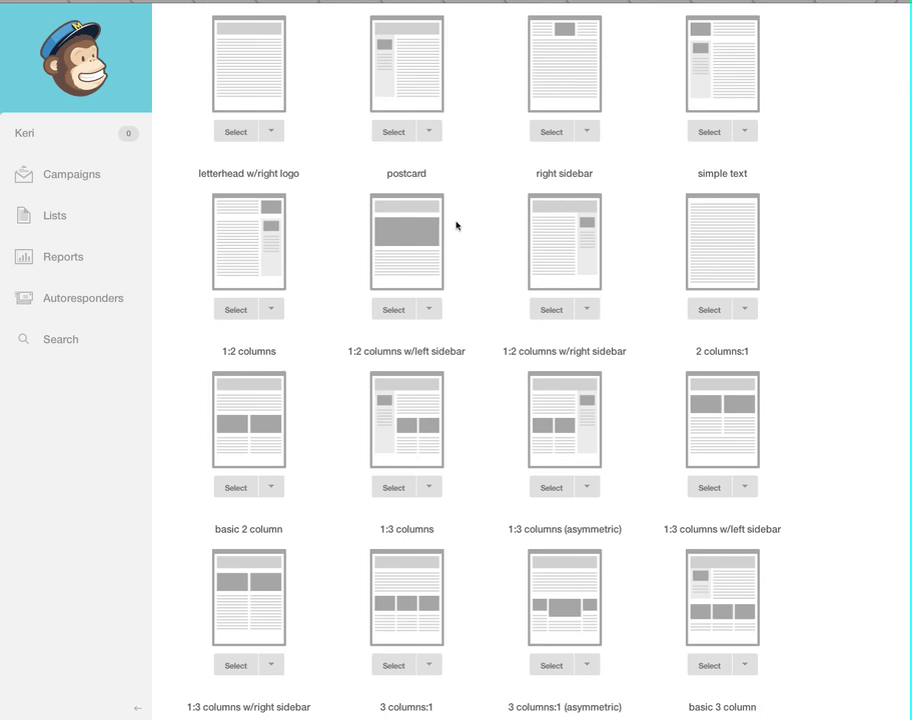
scroll(456, 225, "up", 3)
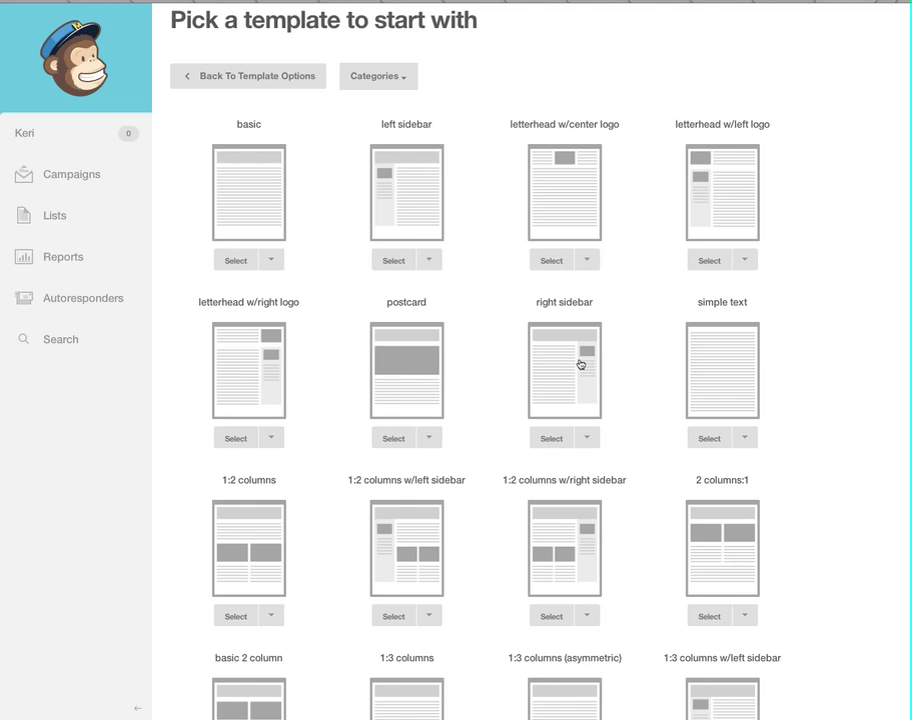
Start an Untitled Template from the right sidebar layout and reach the header image's change control
left_click(552, 438)
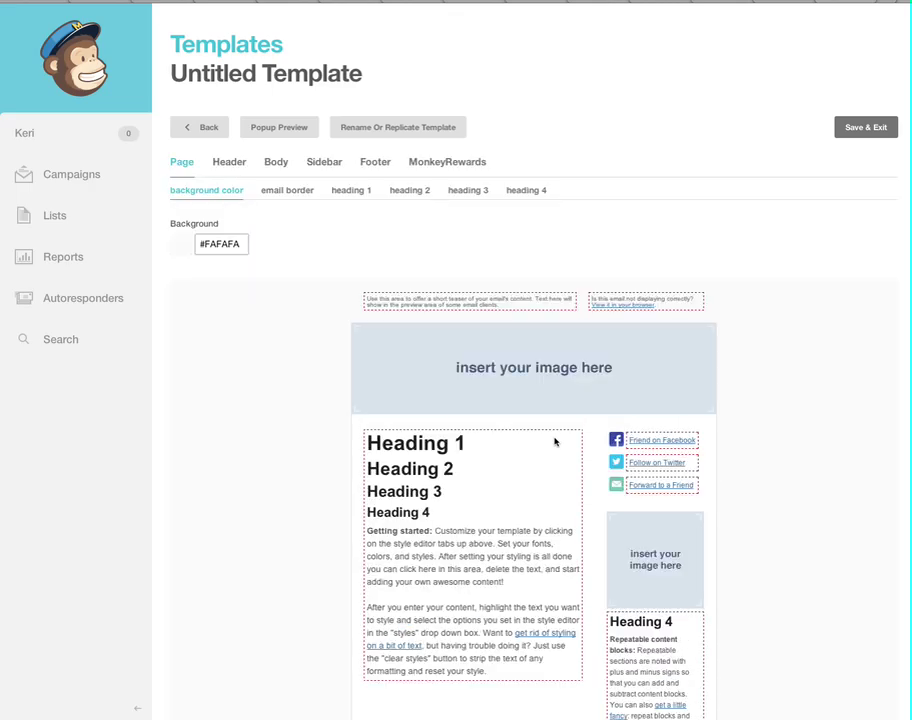
scroll(774, 438, "down", 5)
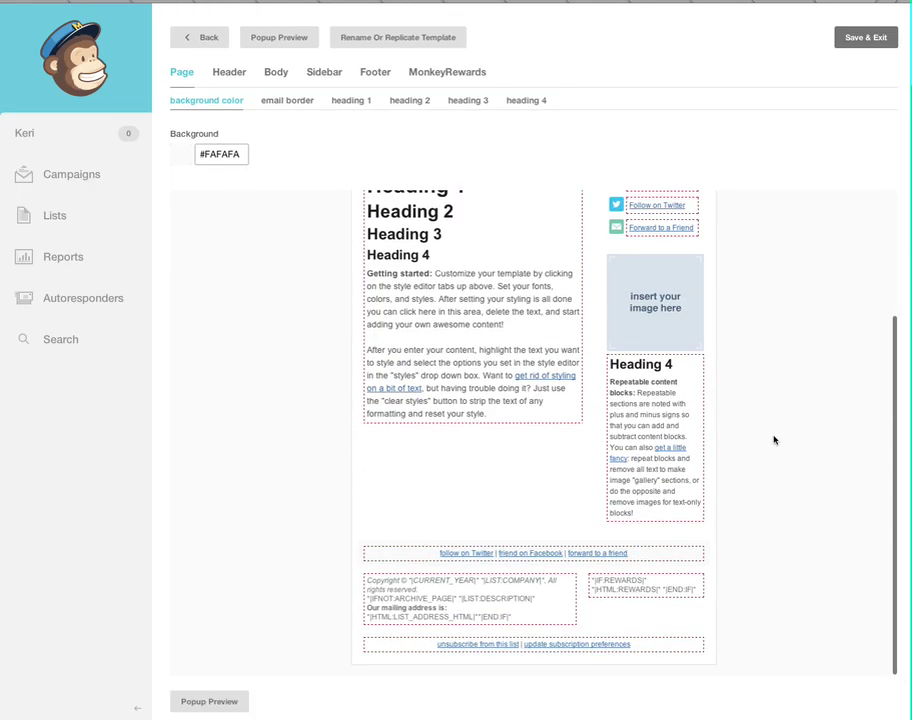
scroll(774, 438, "up", 5)
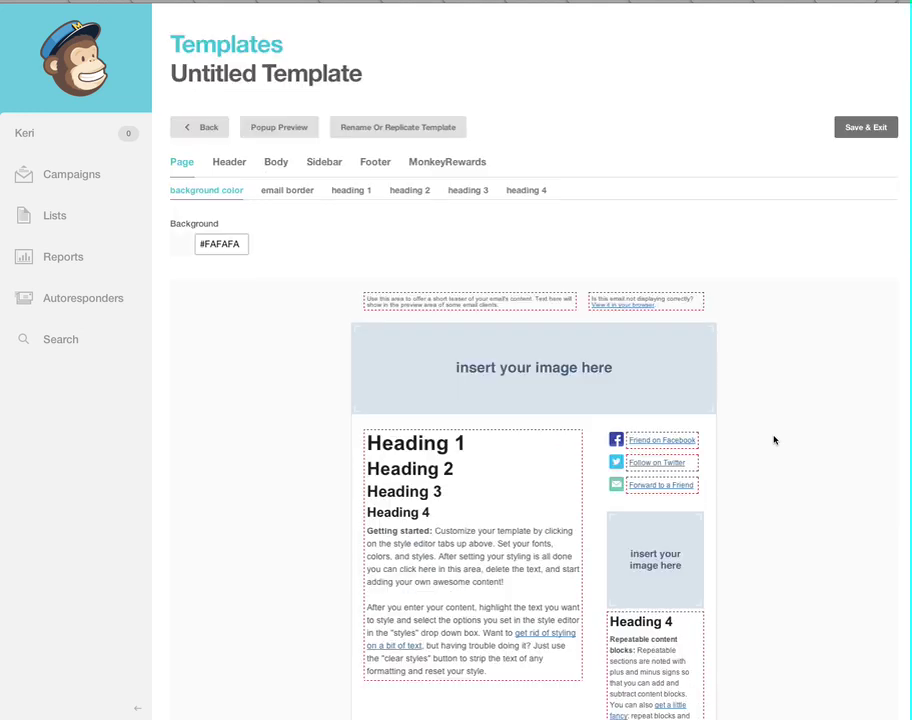
mouse_move(504, 380)
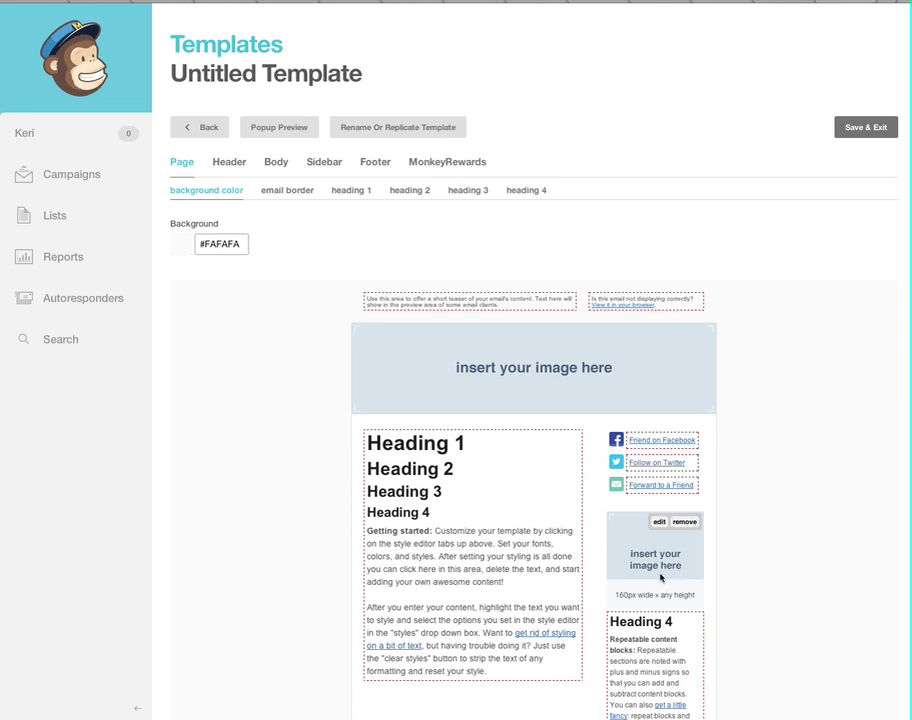
mouse_move(564, 413)
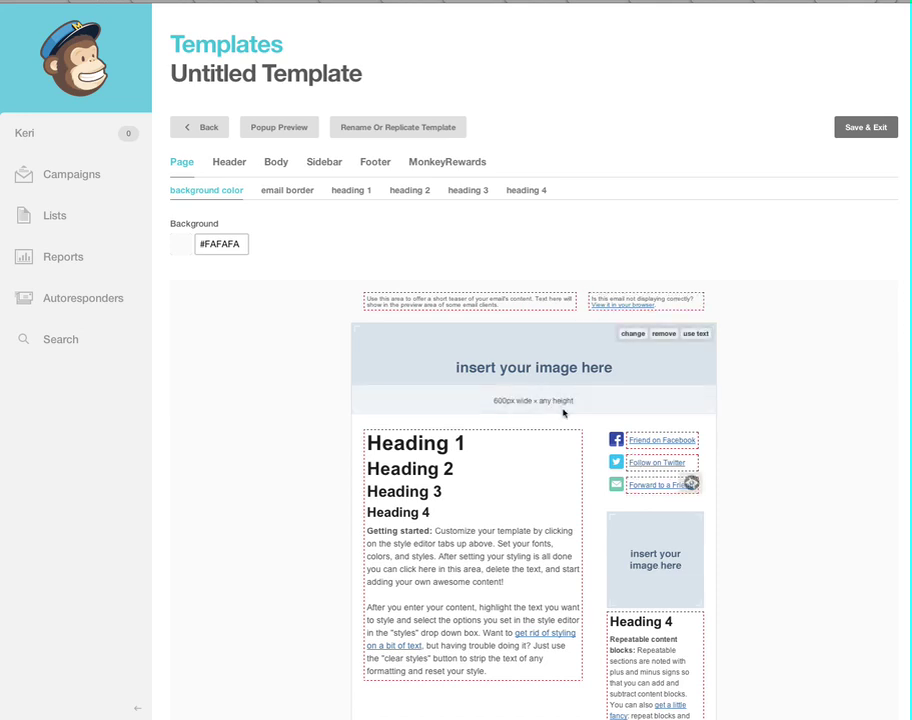
Try browsing the Desktop for a header image file, then cancel
left_click(638, 334)
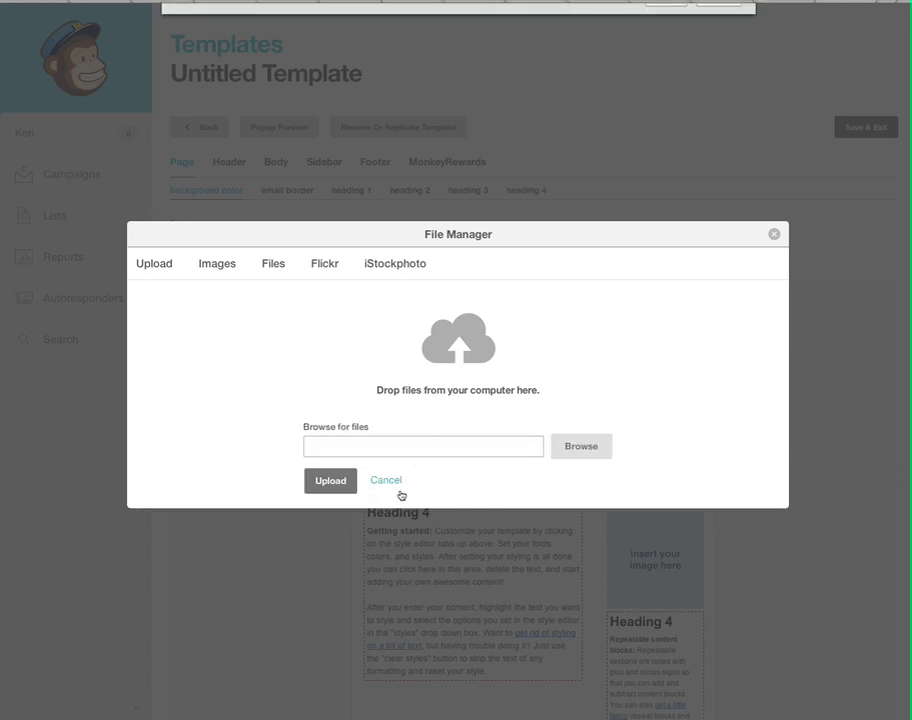
left_click(440, 408)
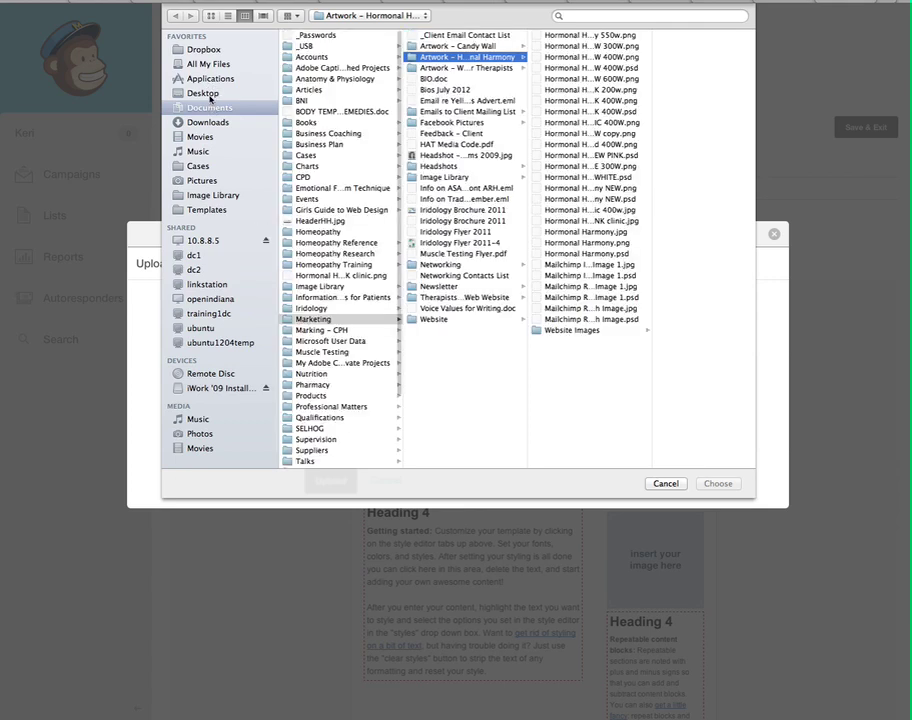
left_click(206, 94)
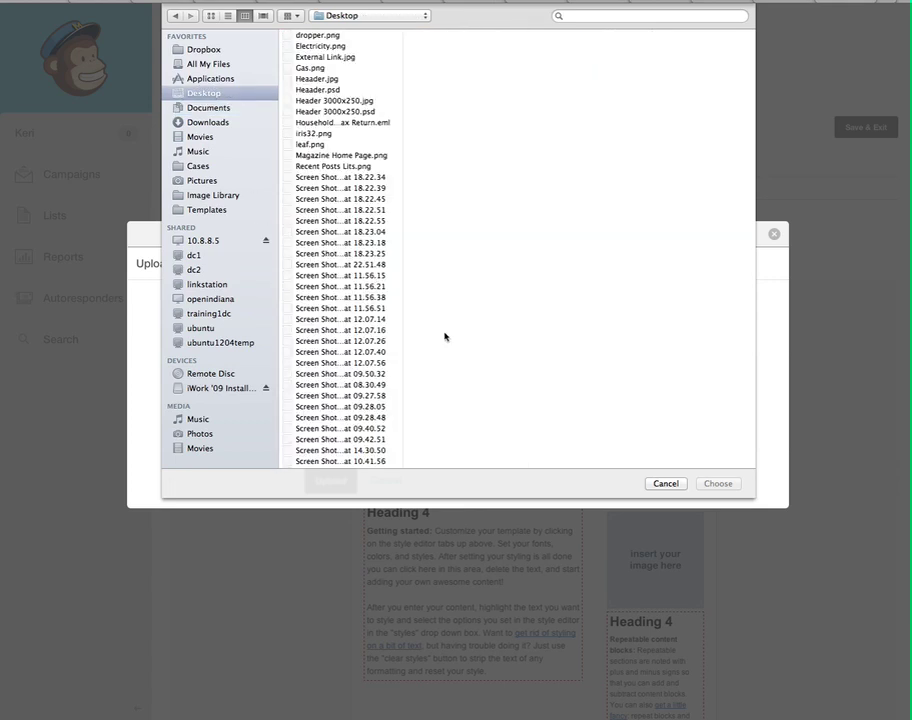
left_click(664, 484)
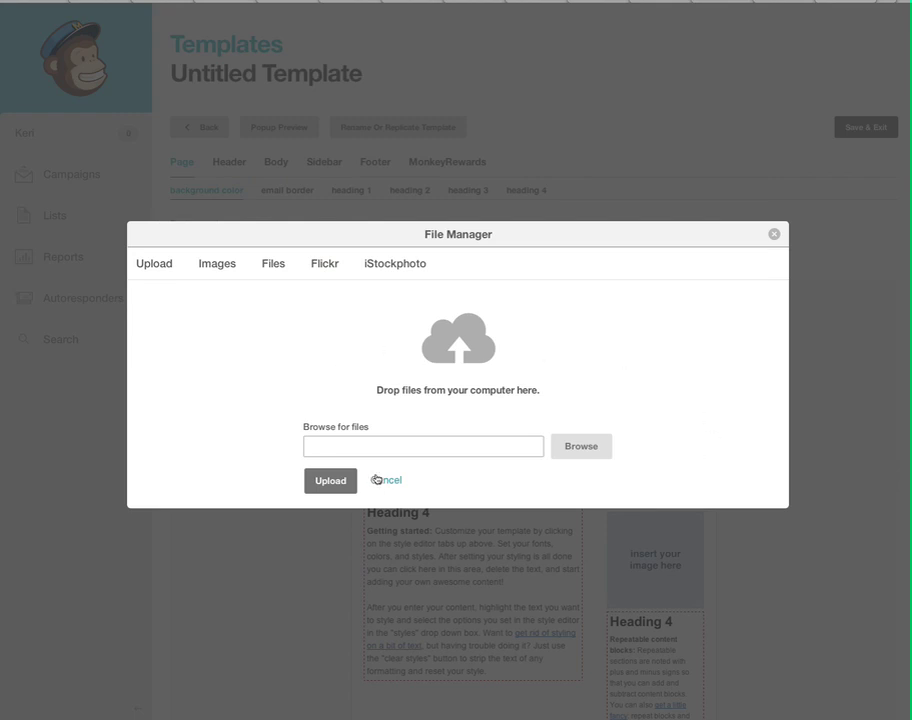
Insert the uploaded Hormonal Harmony logo at 399 × 99 into the header
left_click(211, 265)
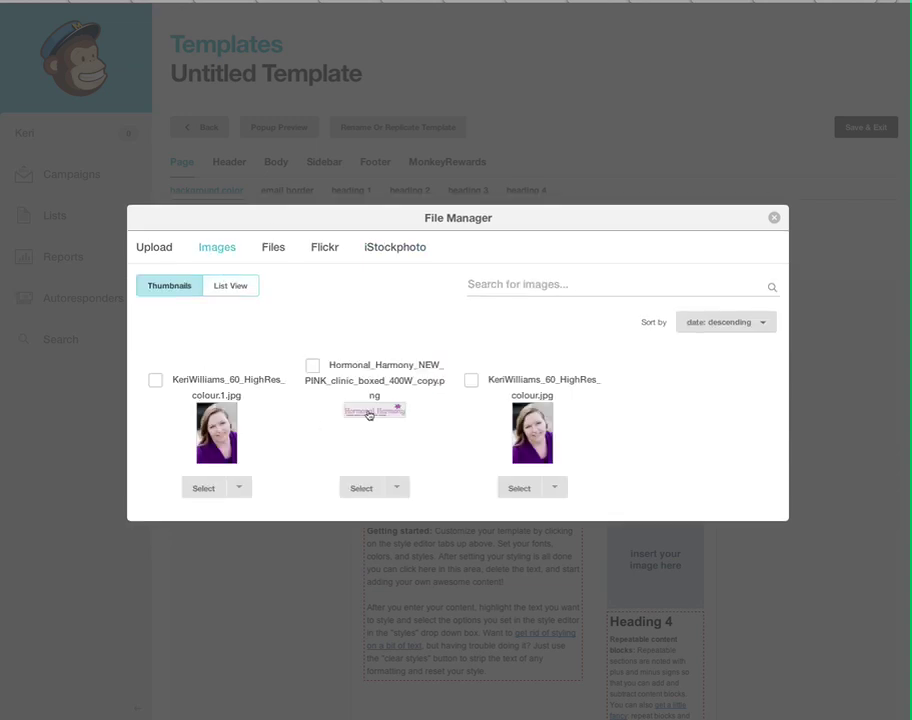
left_click(313, 366)
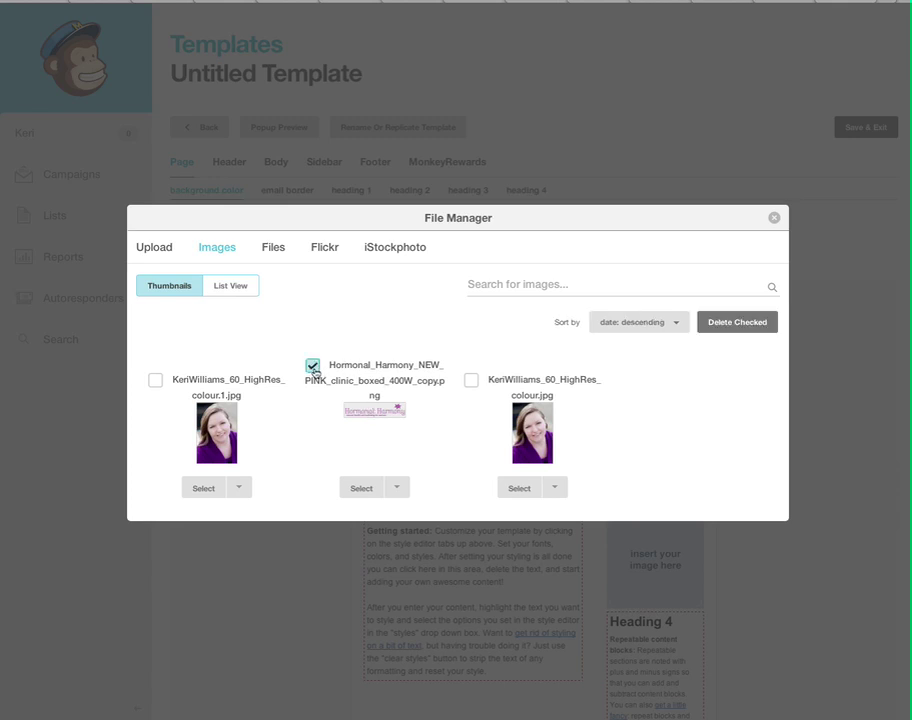
left_click(362, 489)
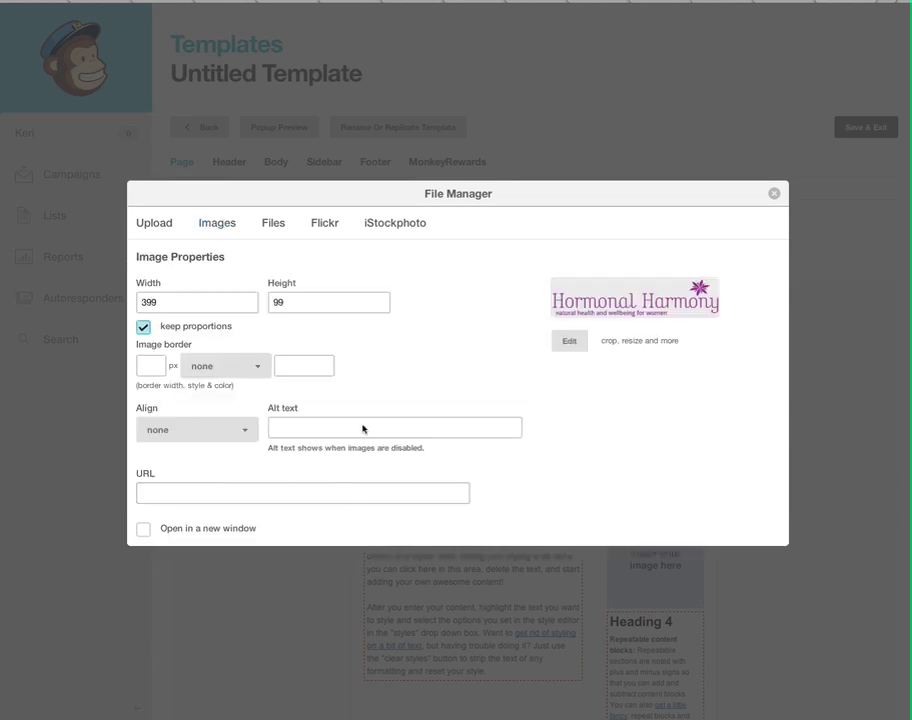
scroll(409, 405, "down", 2)
scroll(351, 403, "down", 1)
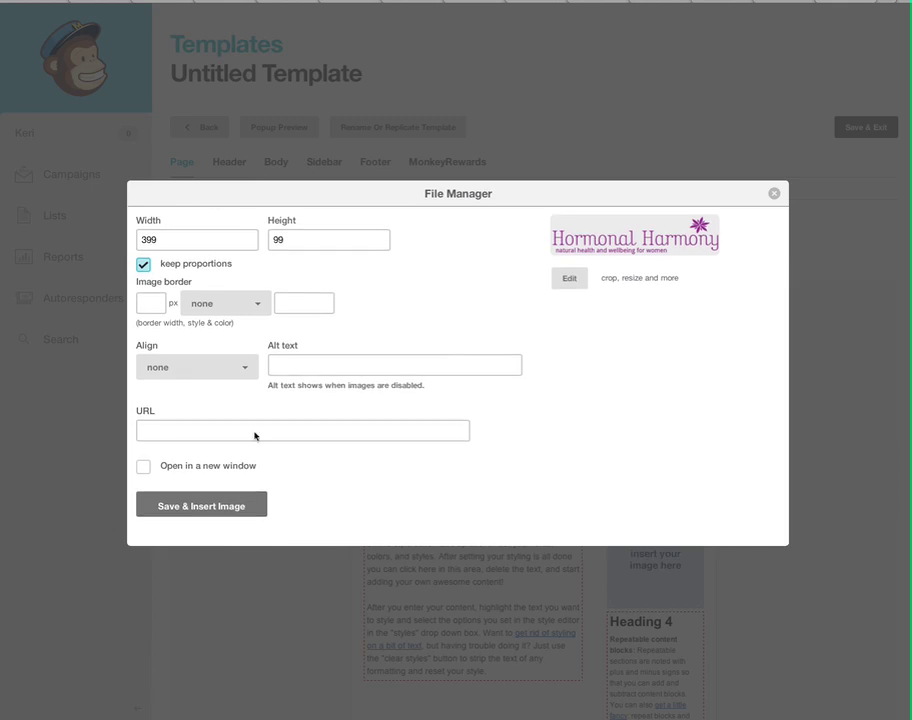
left_click(214, 509)
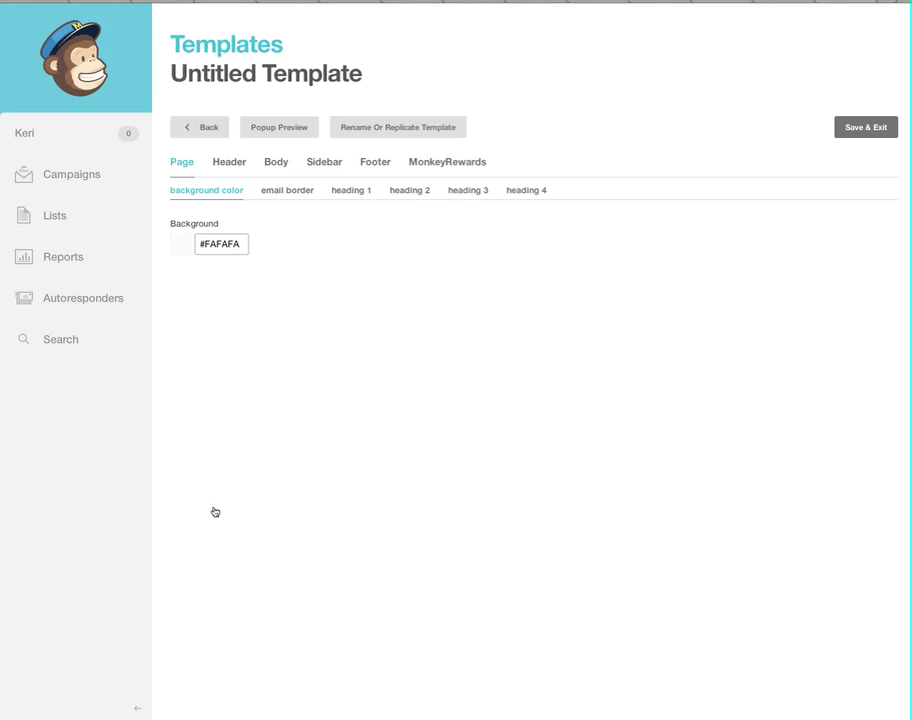
Pick the uploaded portrait photo for the sidebar image placeholder
mouse_move(698, 372)
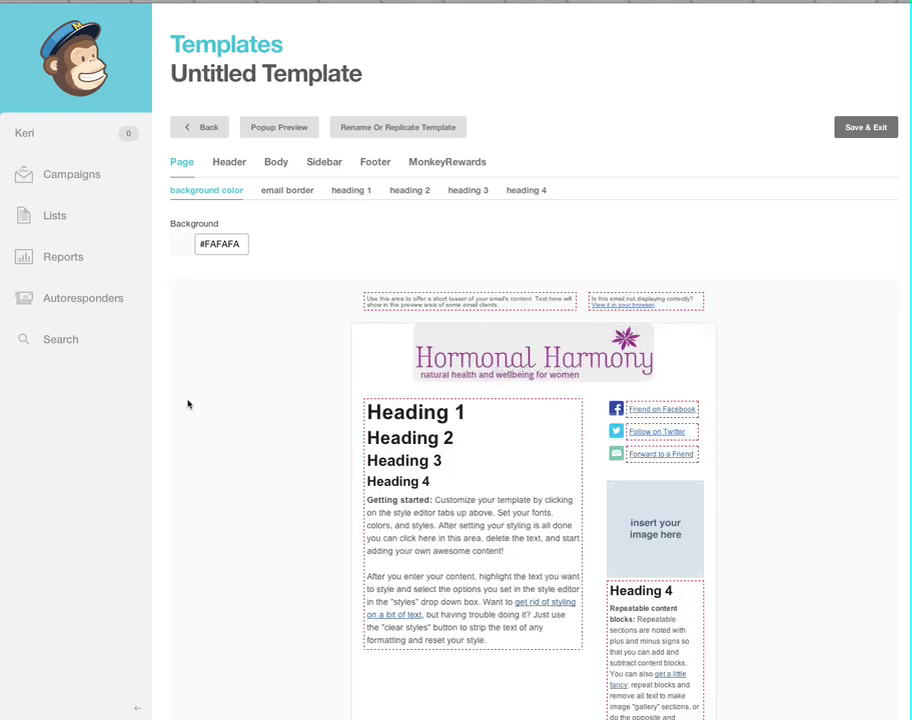
scroll(187, 404, "down", 1)
scroll(187, 404, "up", 1)
mouse_move(661, 523)
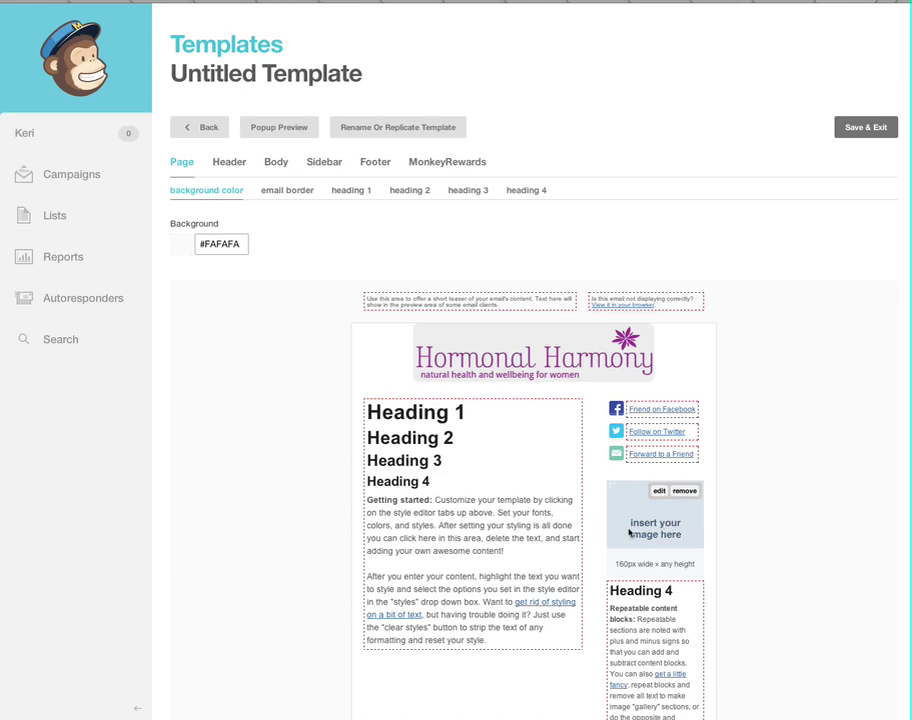
left_click(659, 491)
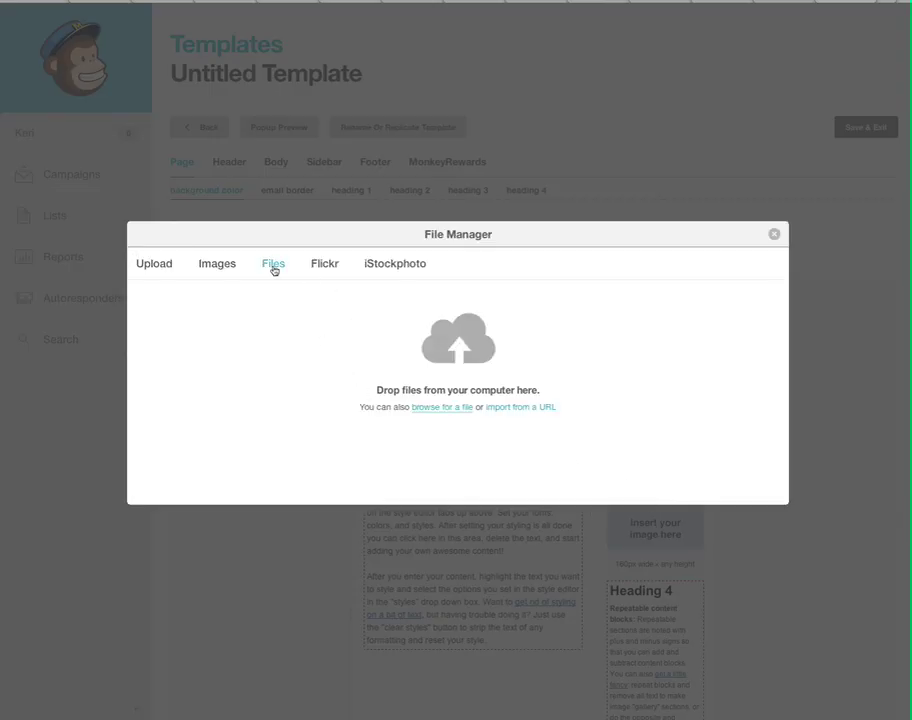
left_click(217, 264)
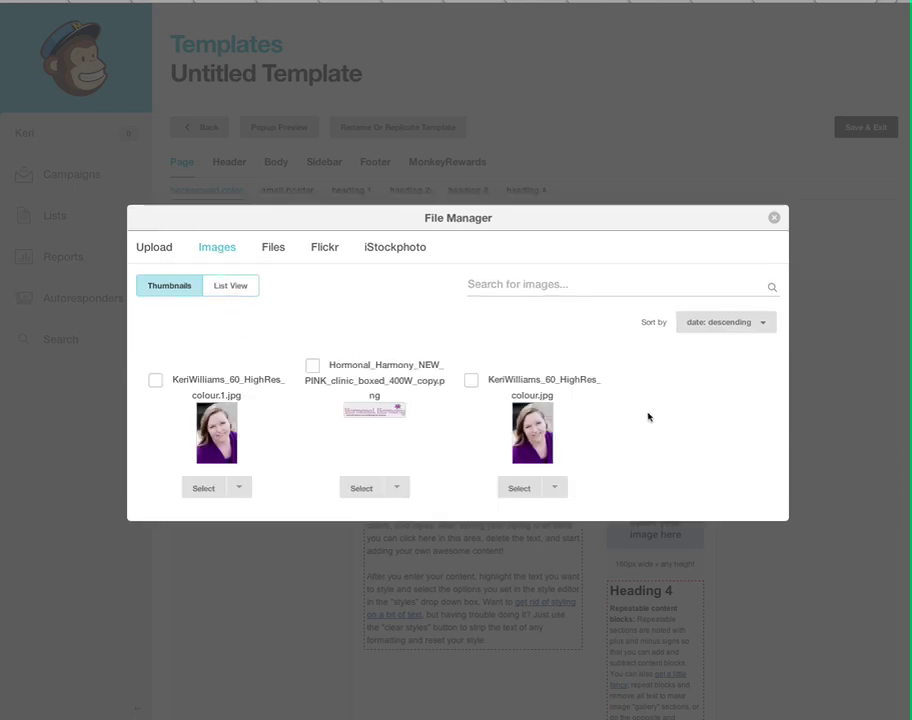
left_click(519, 490)
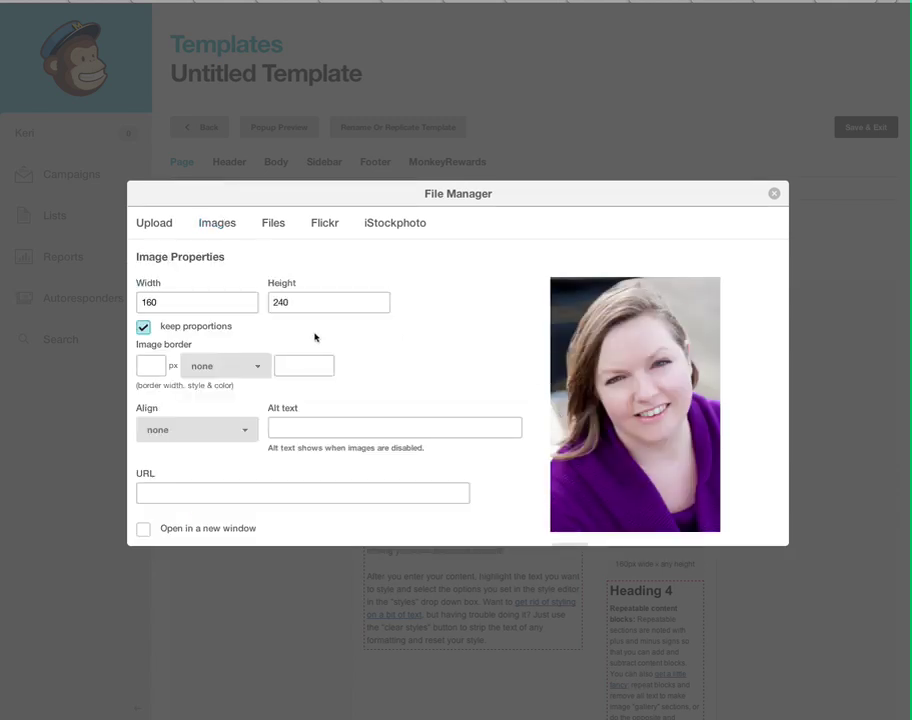
Set the portrait's image size to width 160 and height 240 px
left_click(159, 305)
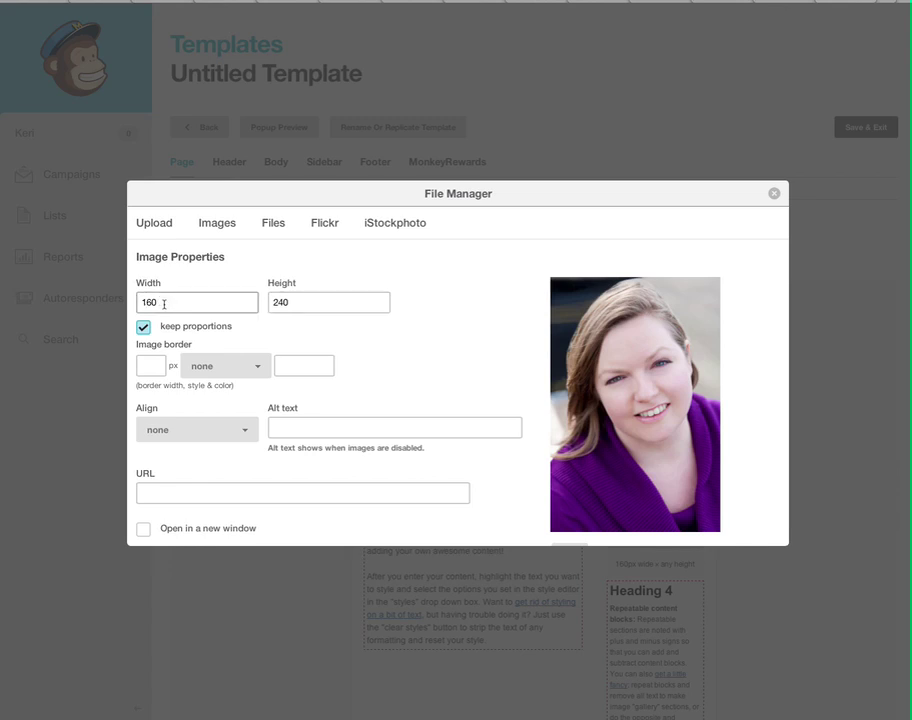
left_click(170, 303)
left_click_drag(160, 302, 73, 302)
type("80")
key("Tab")
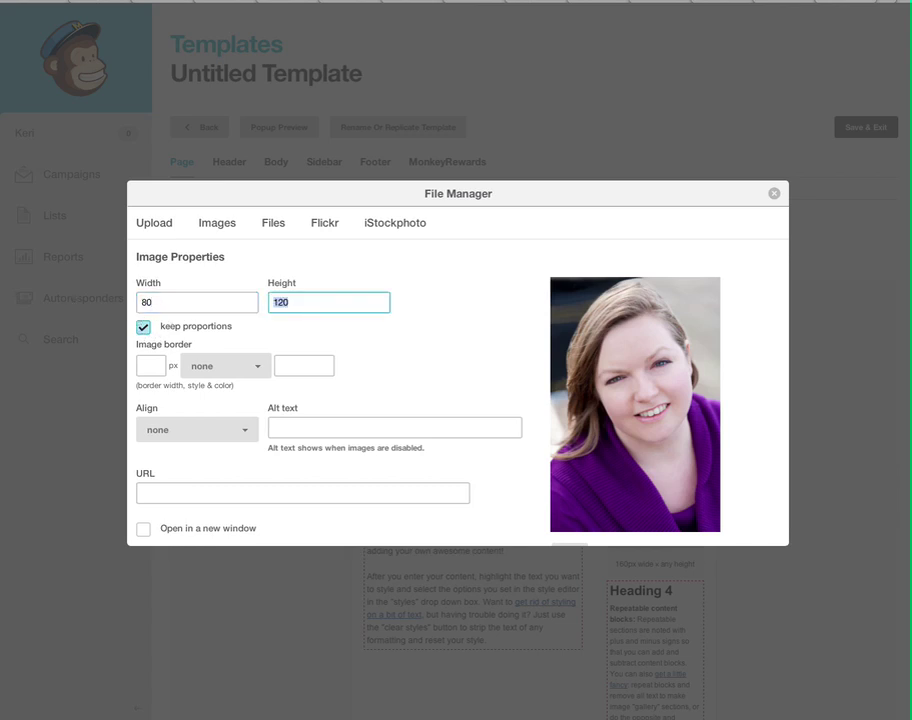
key("shift+Tab")
type("160")
key("Tab")
scroll(350, 462, "down", 2)
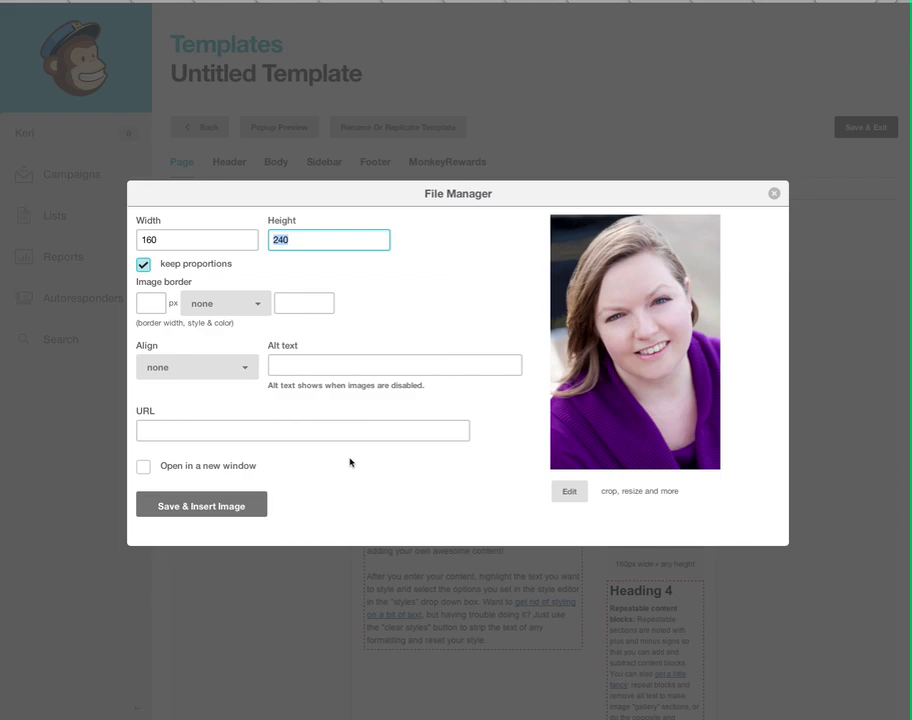
Insert the 160 × 240 portrait into the sidebar and locate the Friend on Facebook block
left_click(201, 512)
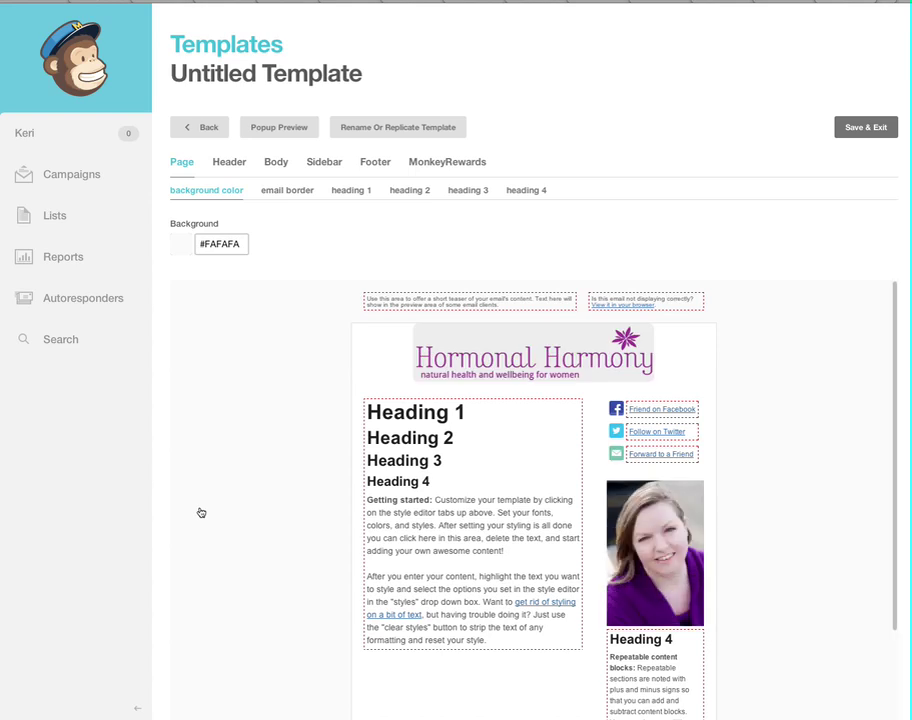
scroll(201, 512, "down", 1)
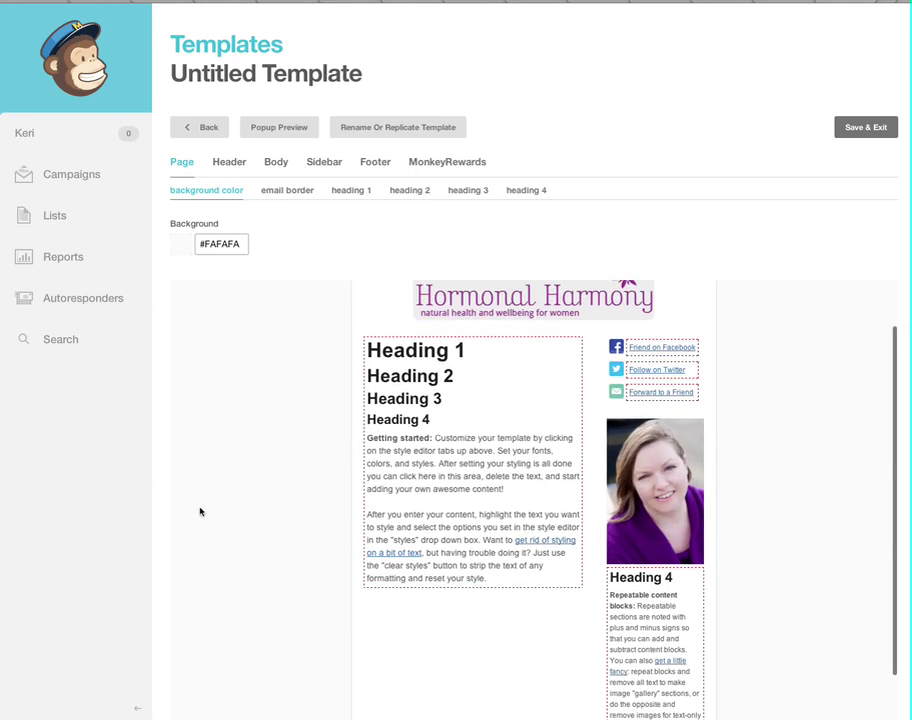
mouse_move(628, 346)
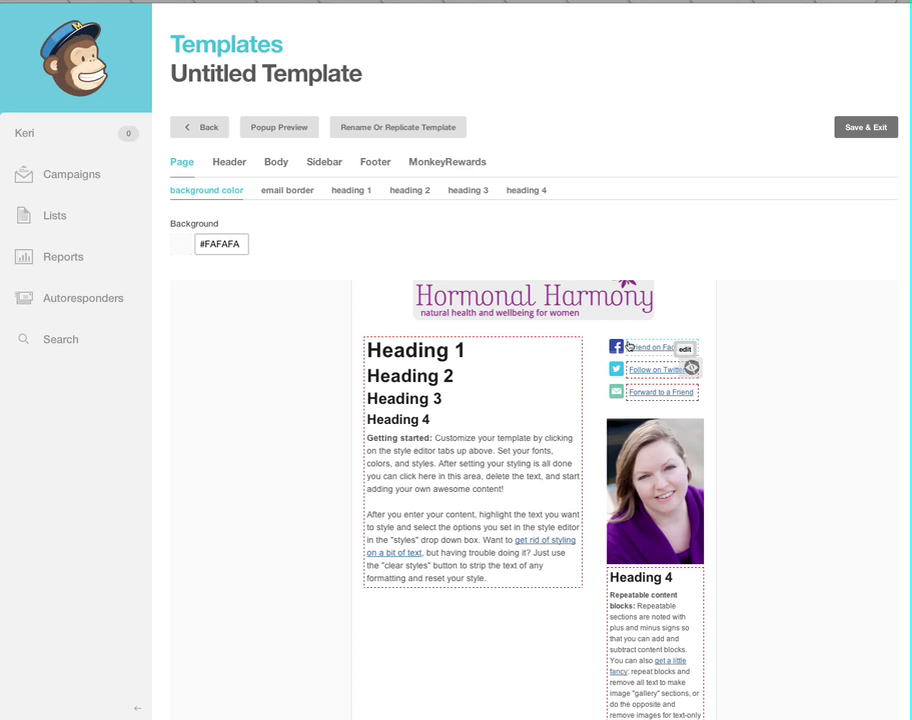
left_click(686, 352)
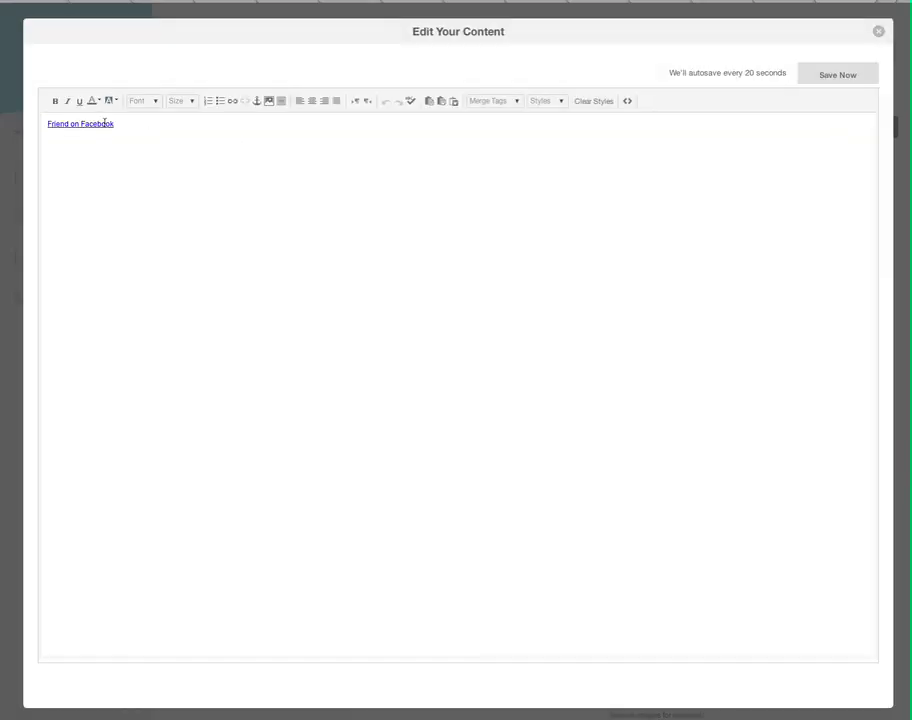
left_click_drag(127, 126, 41, 125)
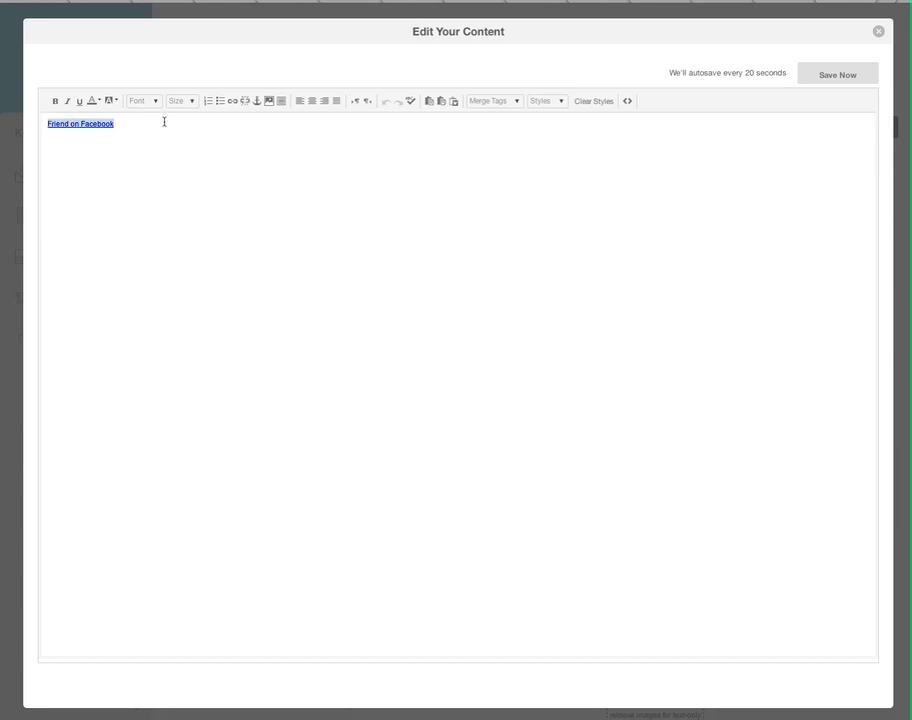
left_click(233, 101)
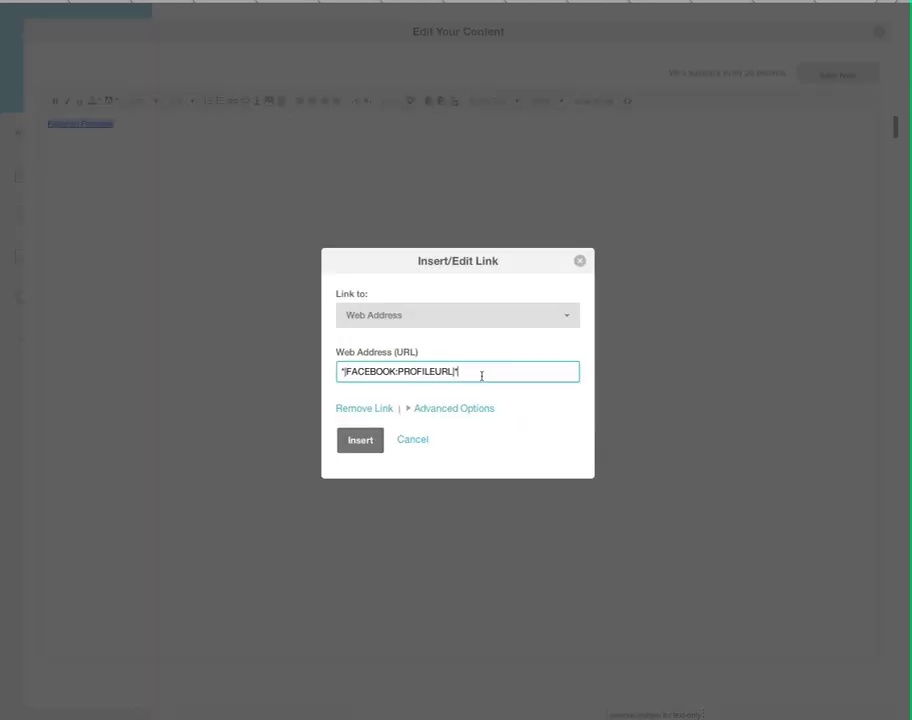
left_click_drag(481, 375, 308, 370)
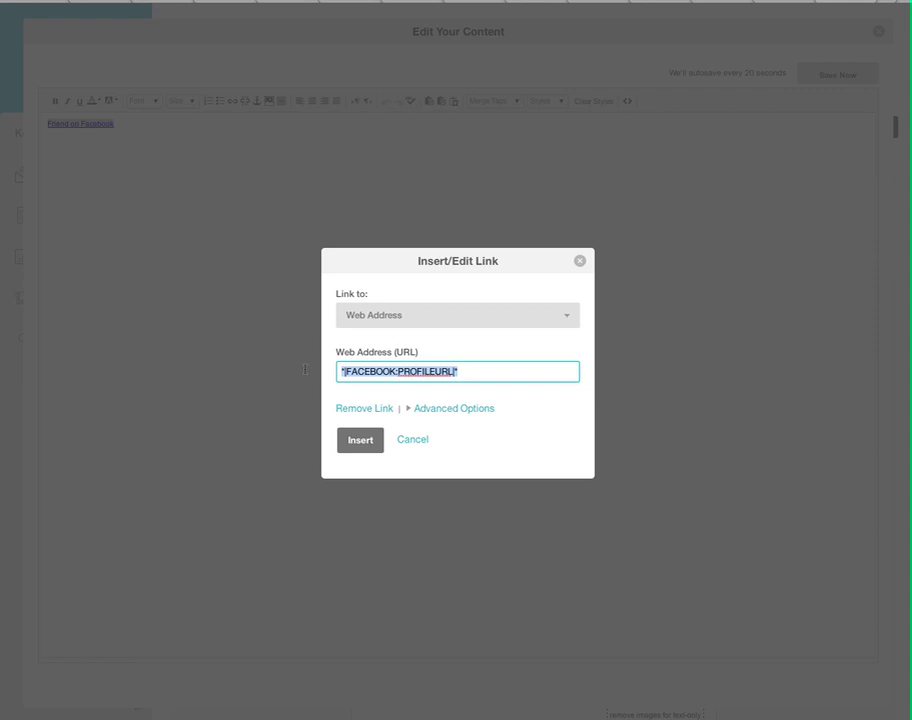
type("http://www.facebook.comho")
key("BackSpace")
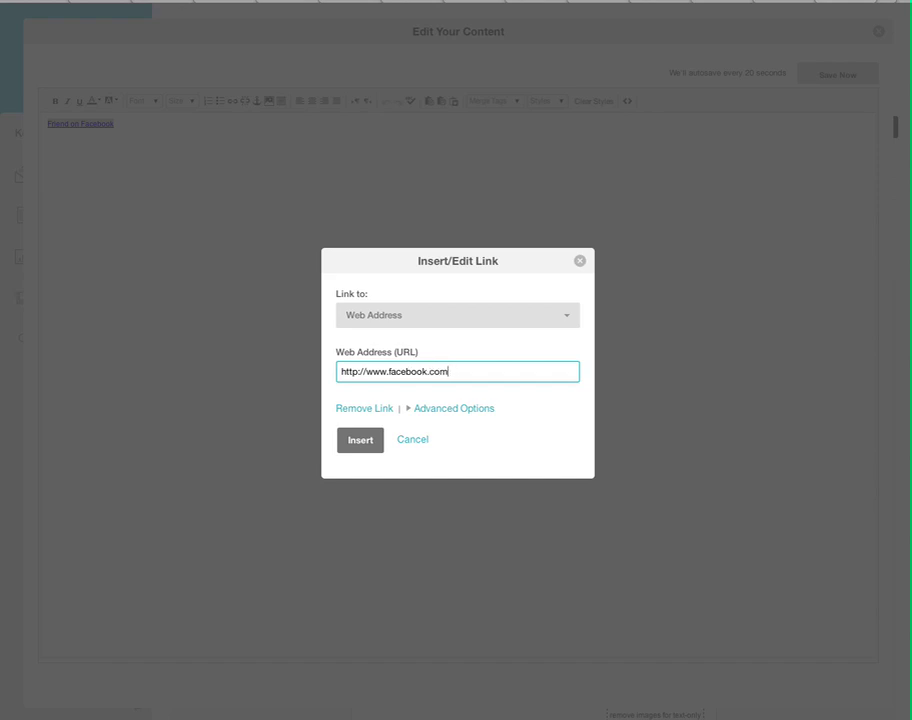
type("hormonalharmony")
left_click(368, 440)
left_click(831, 78)
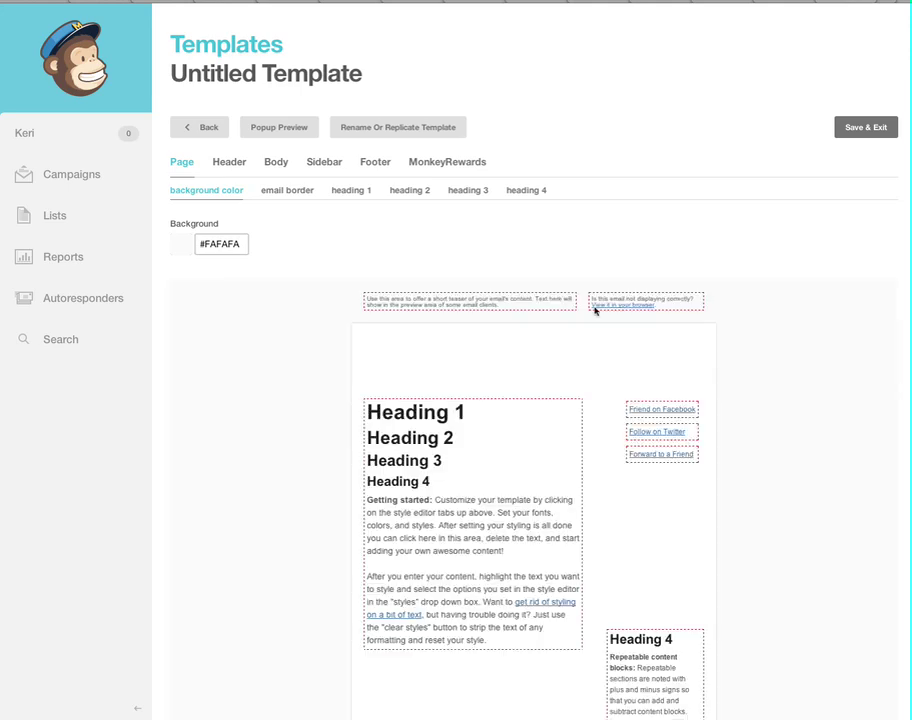
Replace the 'Follow on Twitter' merge-tag link with the Twitter profile URL and save
scroll(640, 340, "down", 1)
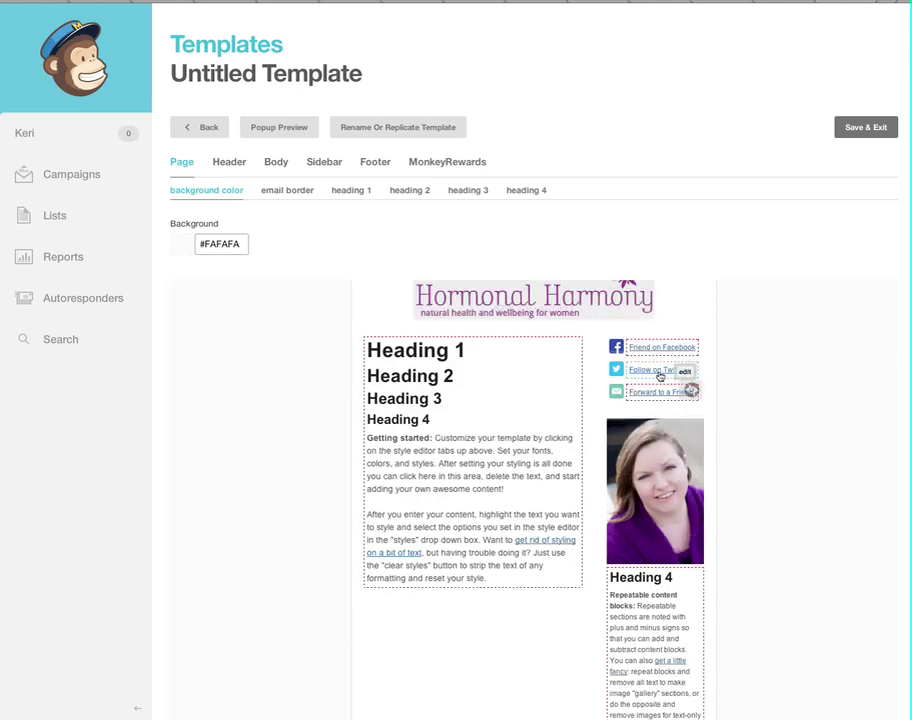
left_click(686, 377)
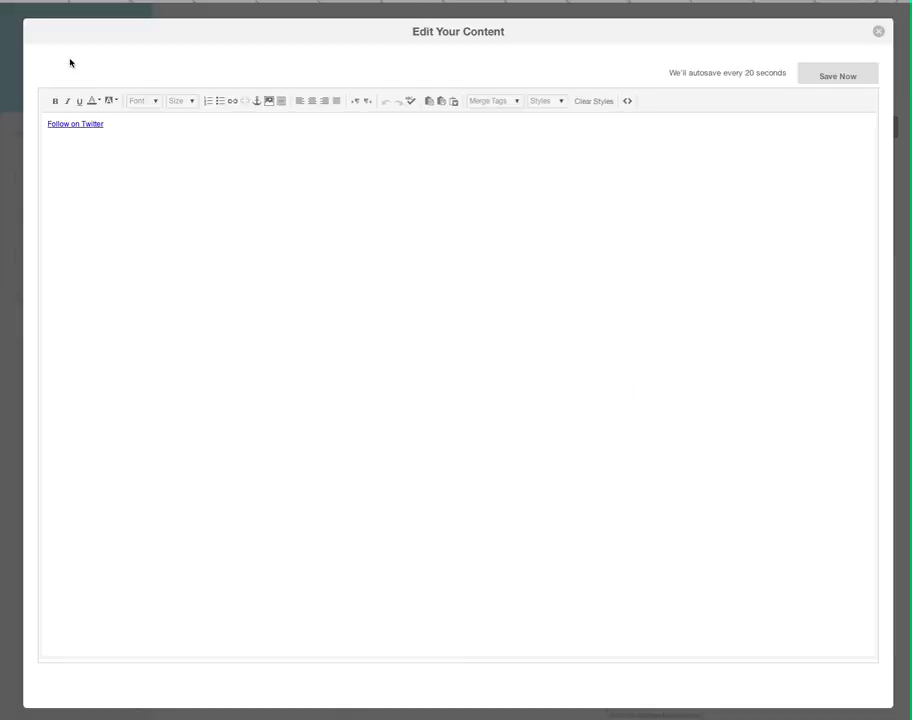
left_click_drag(104, 124, 46, 124)
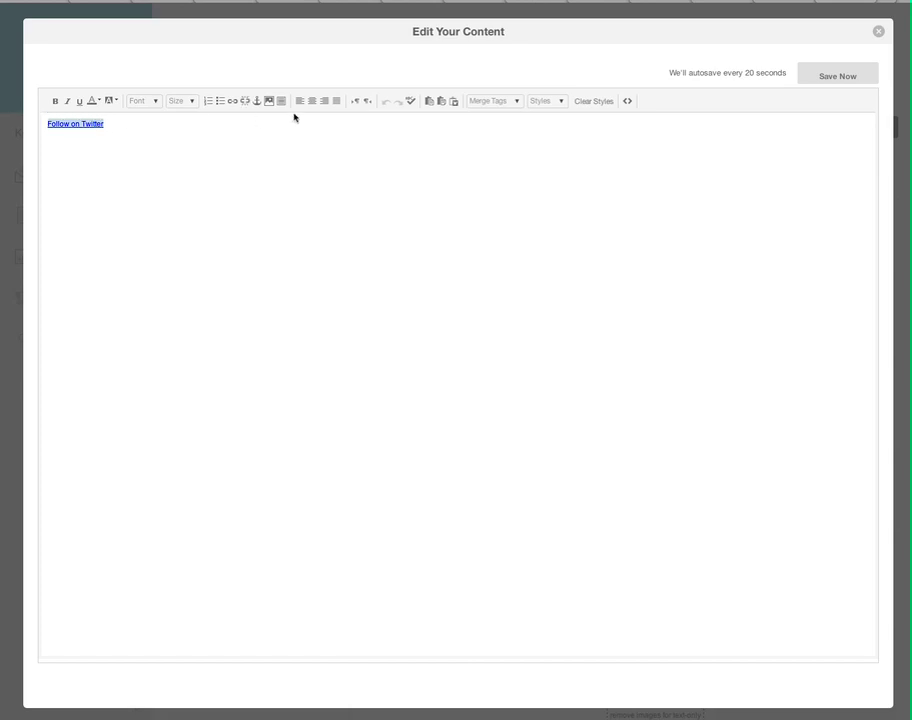
left_click(234, 101)
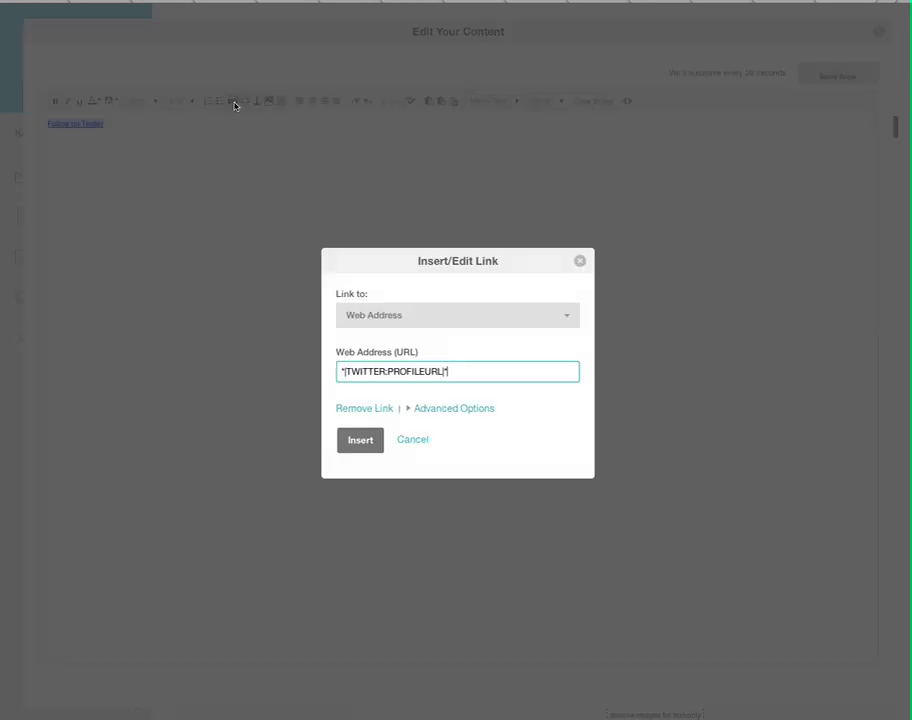
left_click_drag(466, 377, 221, 365)
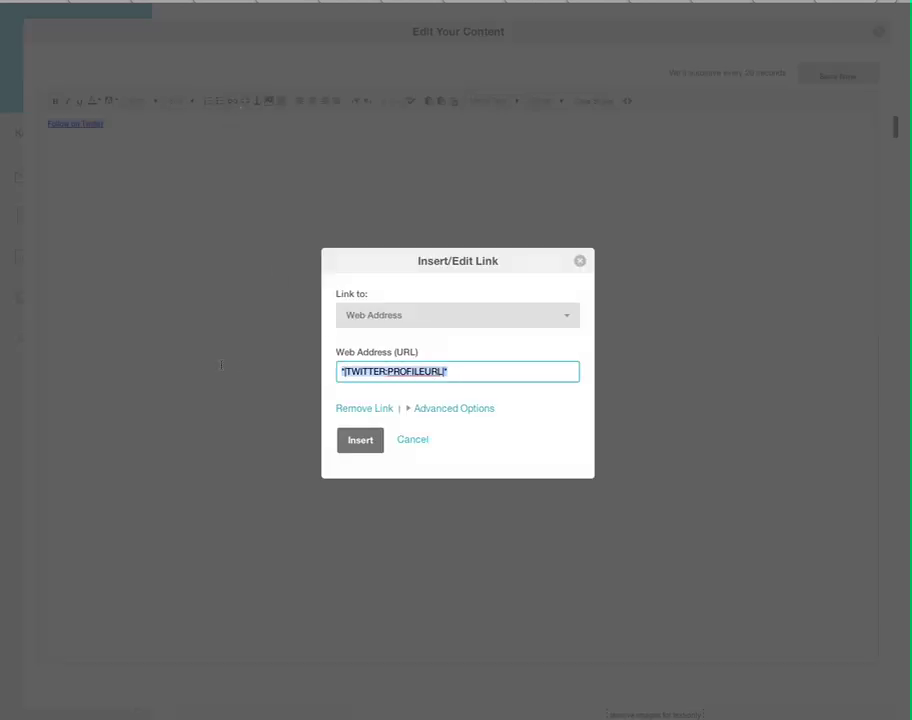
type("htt")
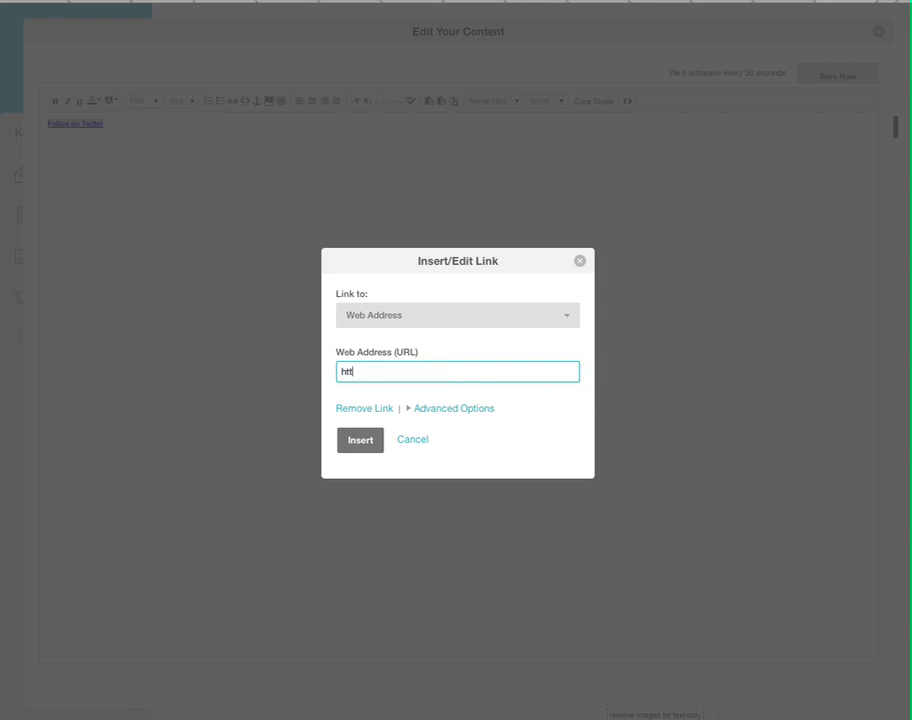
type("p://www.twiitt")
key("BackSpace")
key("BackSpace")
key("BackSpace")
type("tter.com/keridwiliam")
left_click(371, 449)
left_click(838, 76)
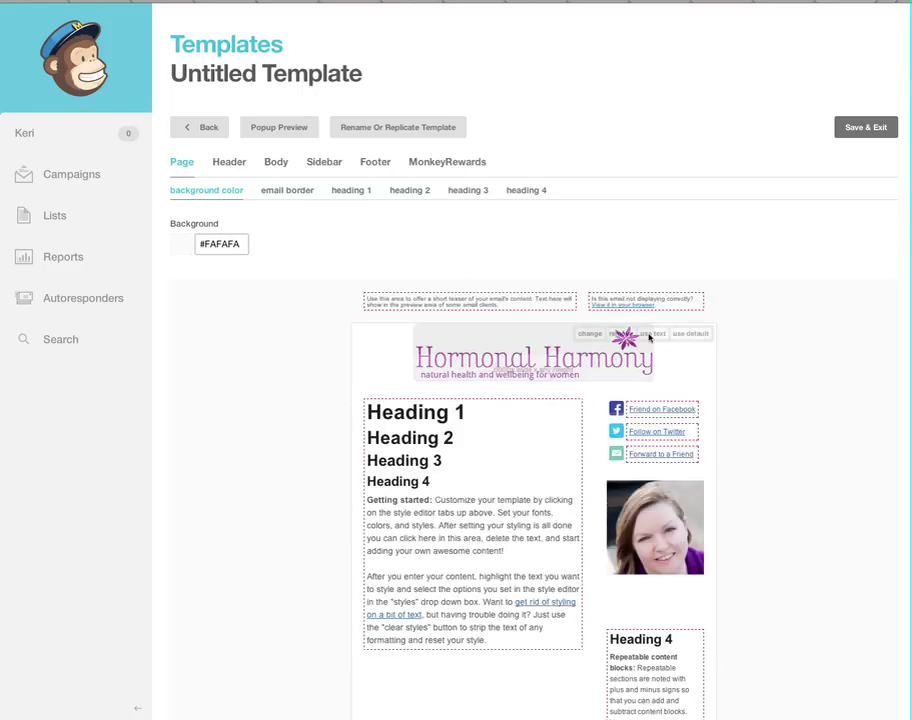
Rename the sidebar Heading 4 block's heading to 'My Clinic'
scroll(340, 364, "down", 2)
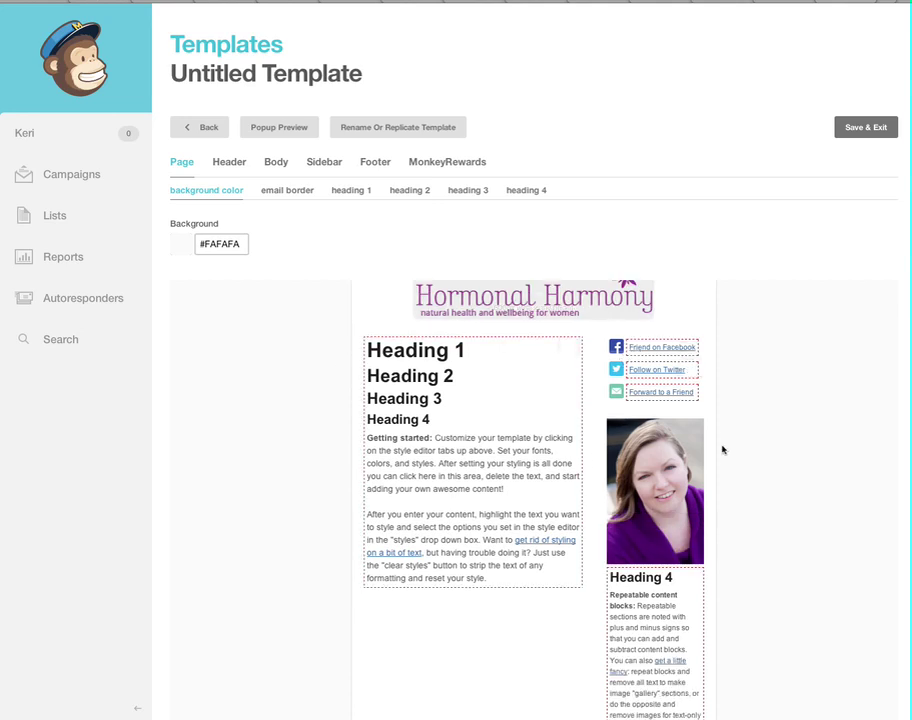
scroll(722, 450, "down", 3)
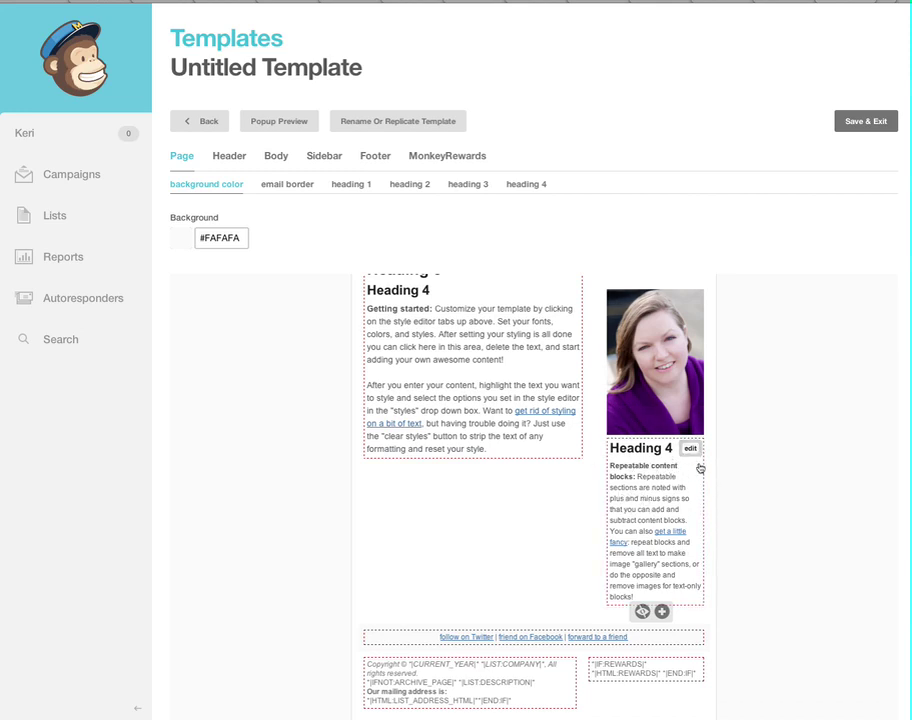
left_click(689, 450)
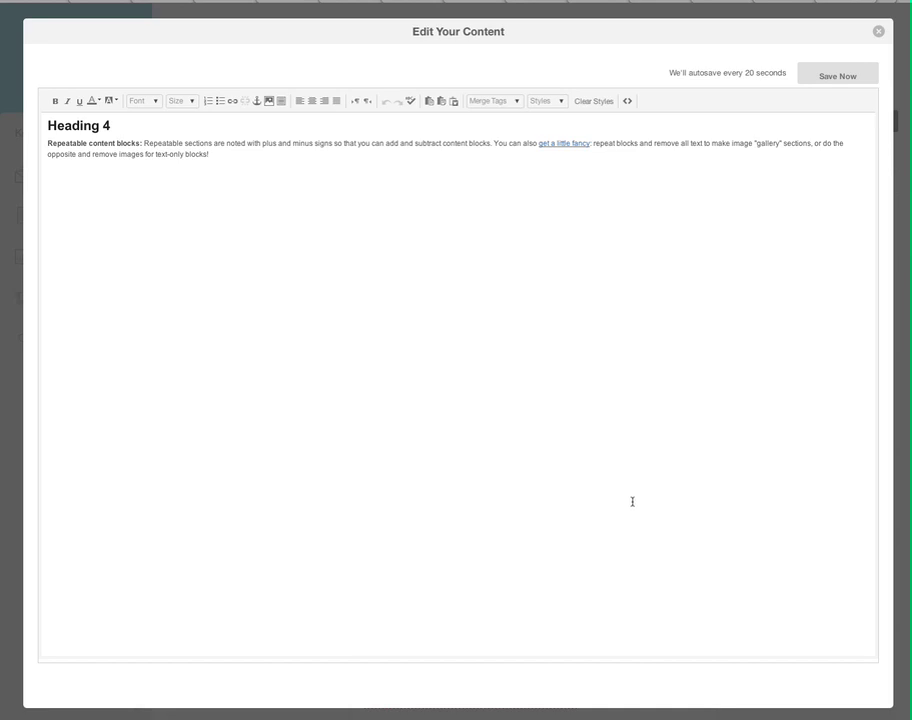
left_click(119, 126)
key("BackSpace")
key("BackSpace")
key("BackSpace")
key("BackSpace")
key("BackSpace")
key("BackSpace")
key("BackSpace")
key("BackSpace")
key("BackSpace")
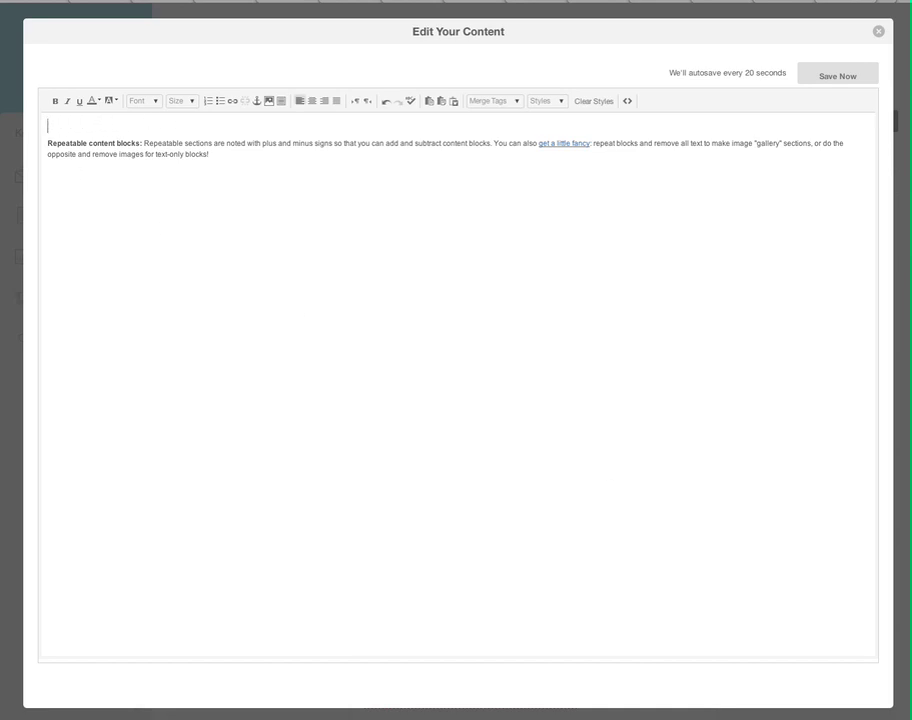
type("Mu")
key("BackSpace")
type("y Cliknic")
key("BackSpace")
key("BackSpace")
key("BackSpace")
key("BackSpace")
type("nic")
Replace the sample paragraph with the clinic's street address and Mon, Wed, Fri days, then save
left_click_drag(229, 154, 15, 145)
type("100")
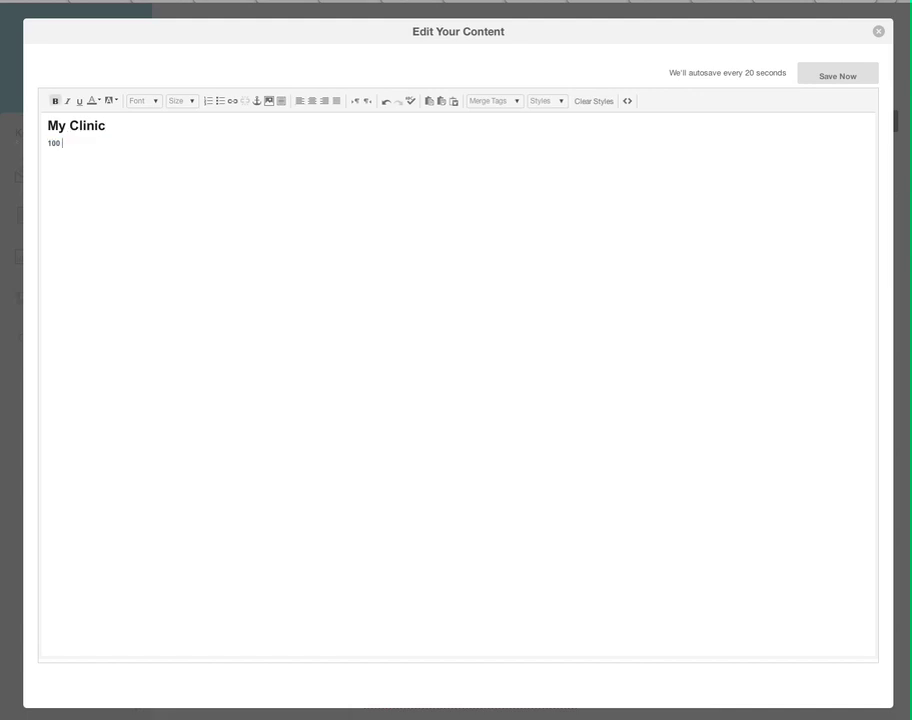
type(" Testing DrivMpn")
key("BackSpace")
key("BackSpace")
type("on We")
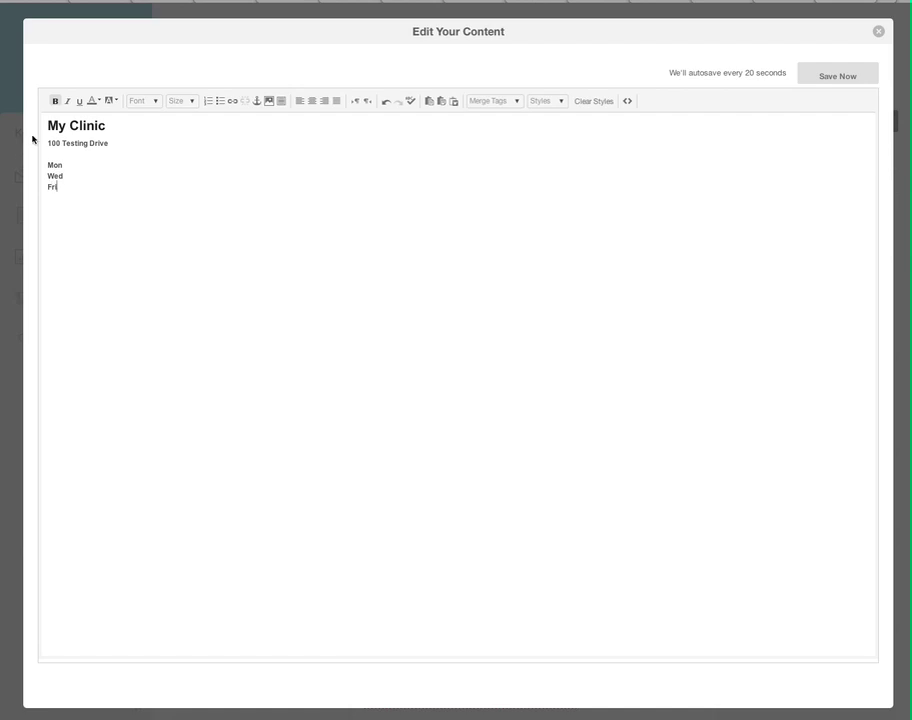
left_click(827, 80)
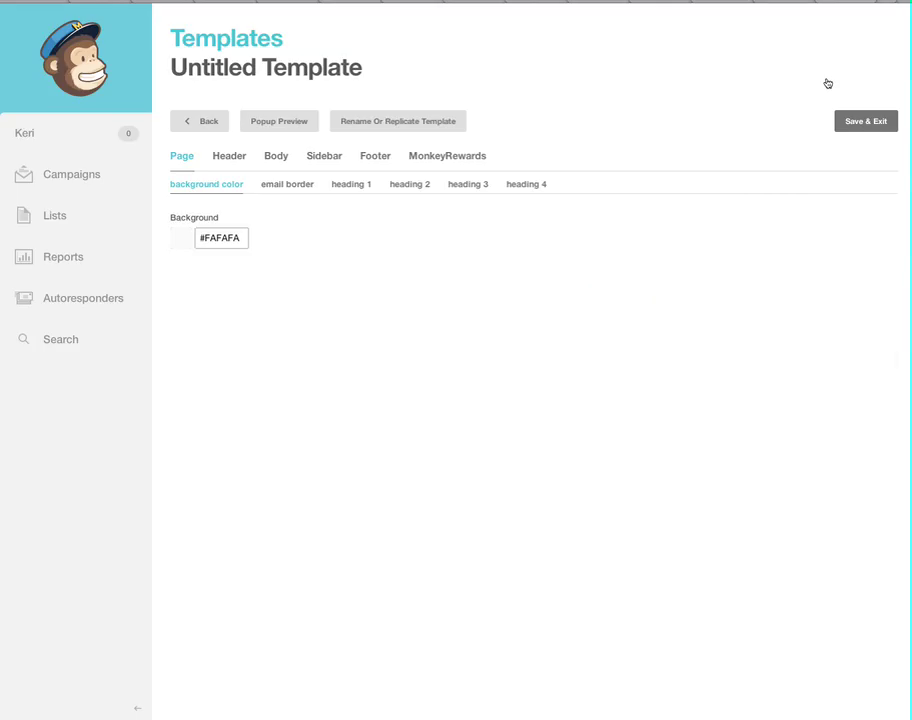
scroll(826, 82, "down", 2)
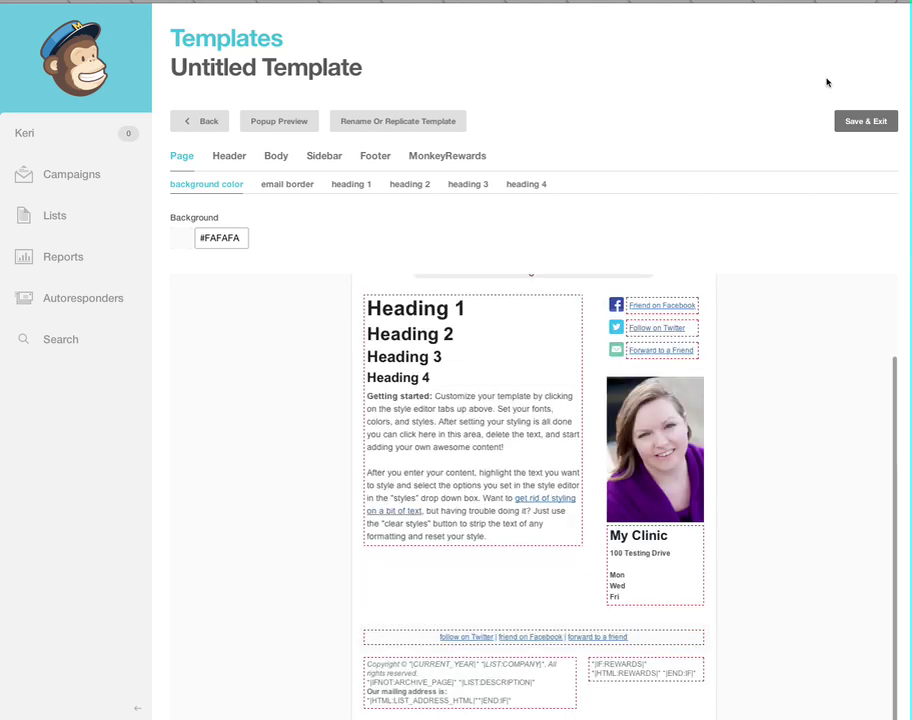
scroll(466, 372, "up", 3)
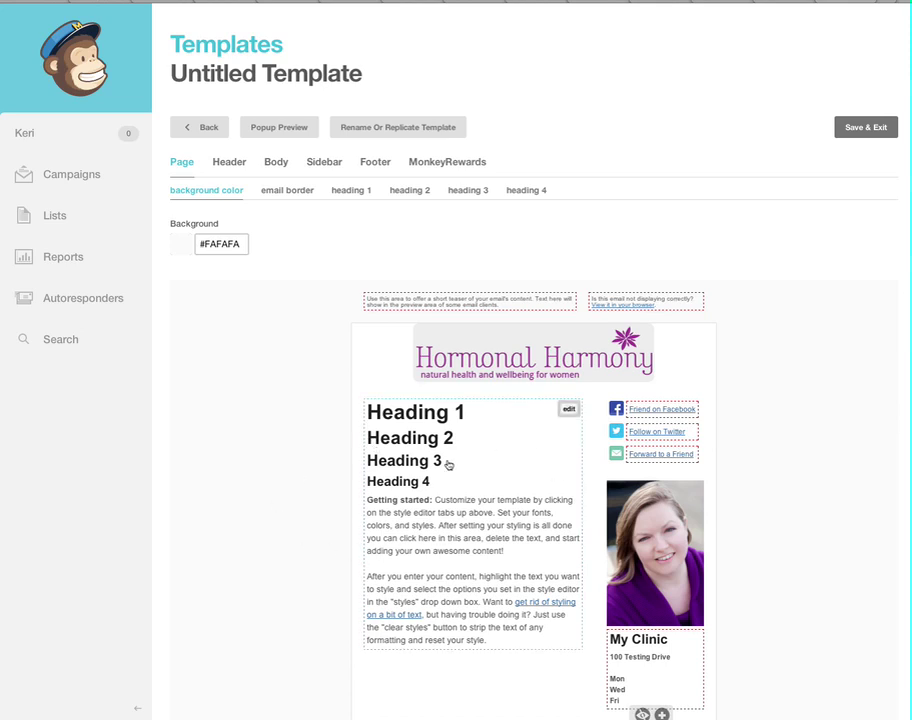
scroll(224, 531, "down", 4)
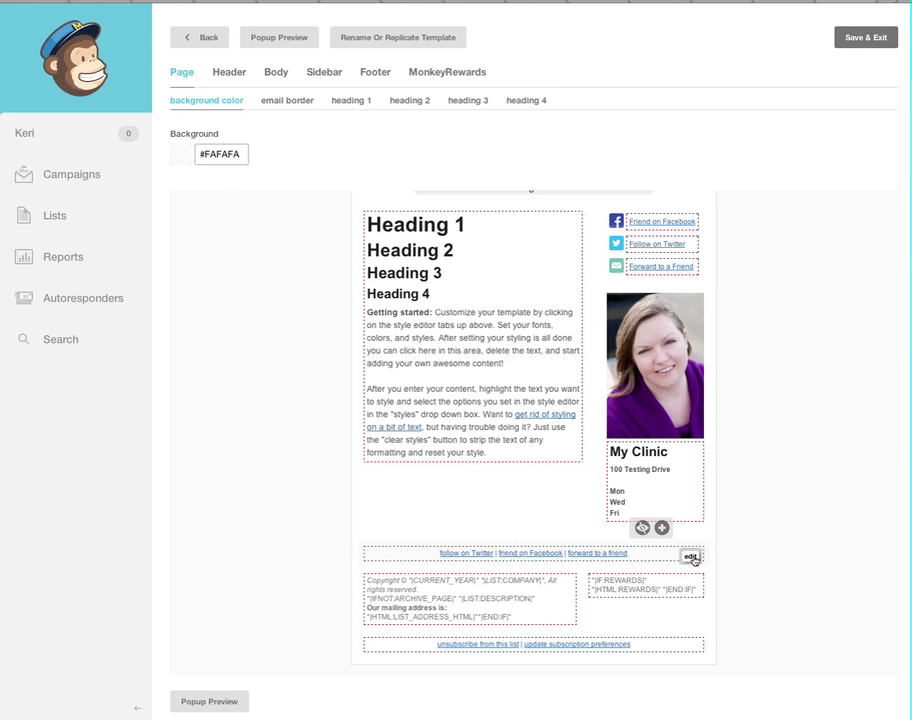
Link the footer's 'follow on Twitter' text to the Twitter profile and save the footer
left_click(691, 557)
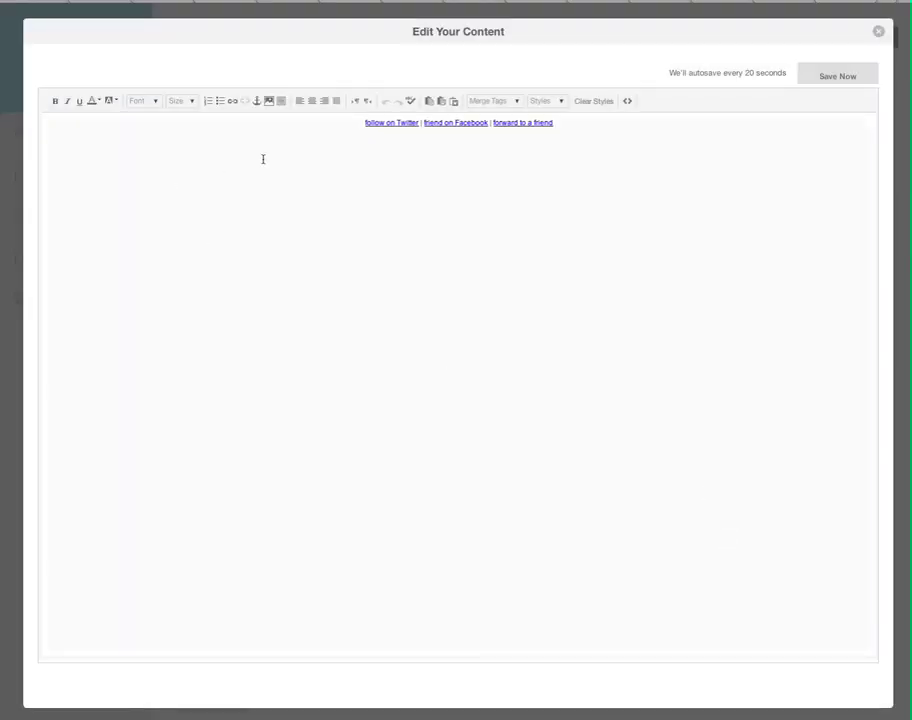
left_click_drag(420, 122, 367, 123)
left_click(232, 101)
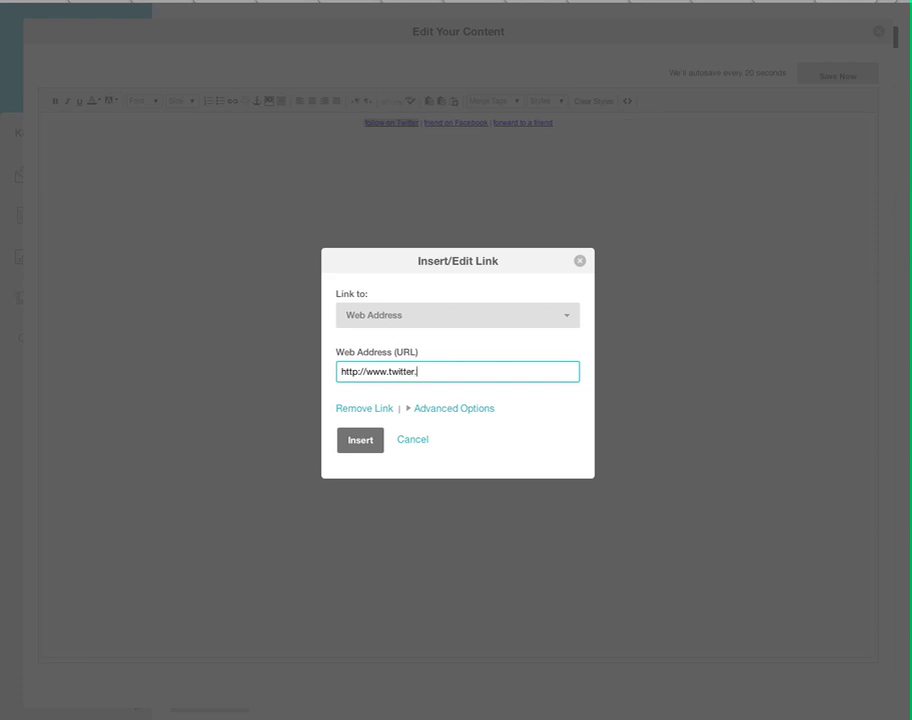
type("keridwilliams")
left_click(366, 447)
left_click_drag(488, 126, 426, 121)
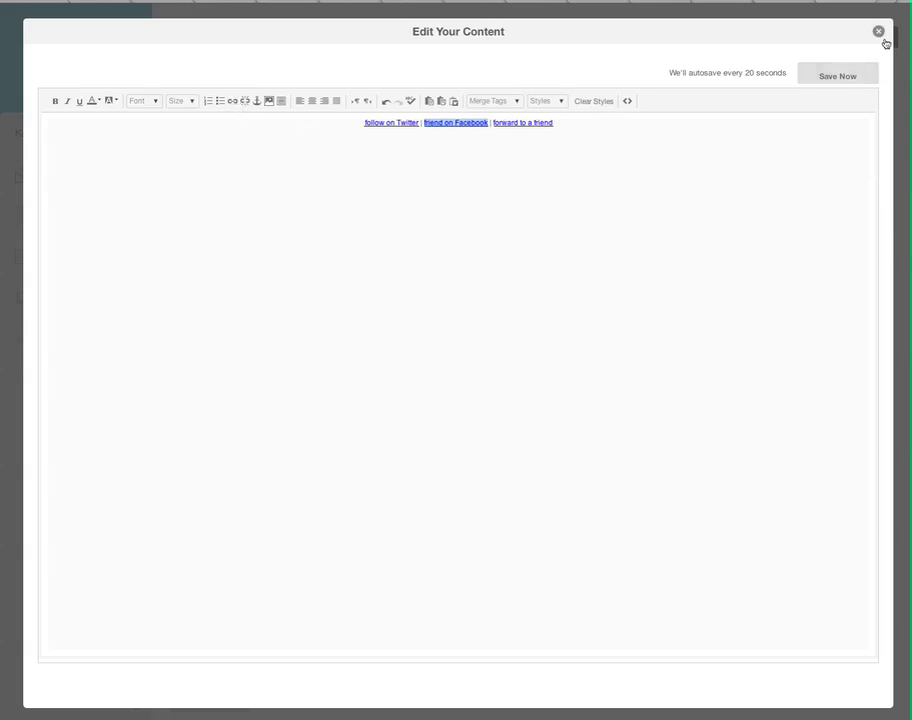
left_click(829, 82)
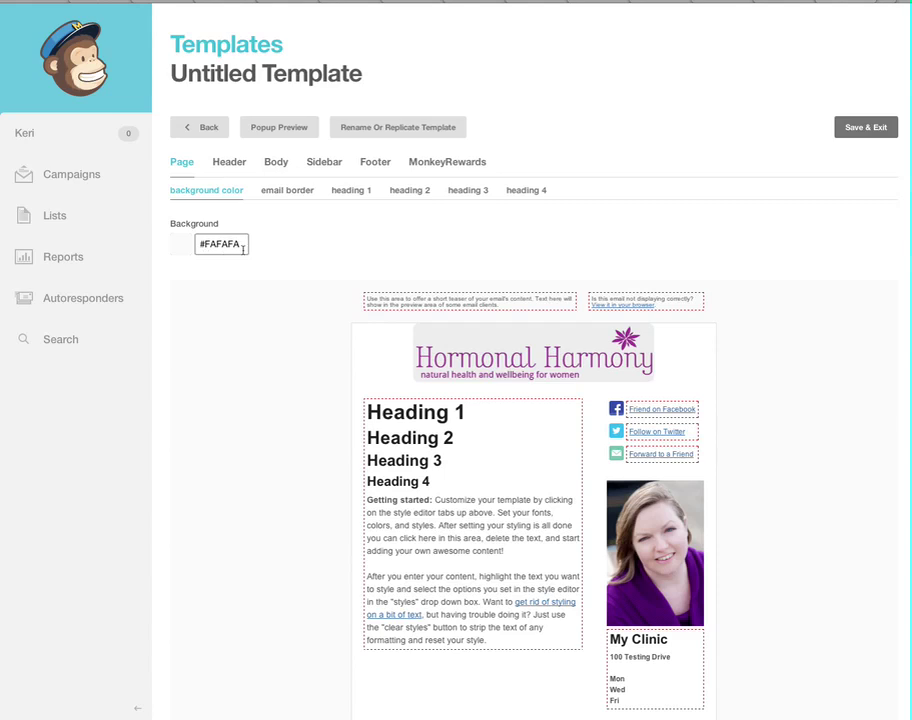
Replace the page background colour #FAFAFA with the green hex #5a963e
left_click(217, 245)
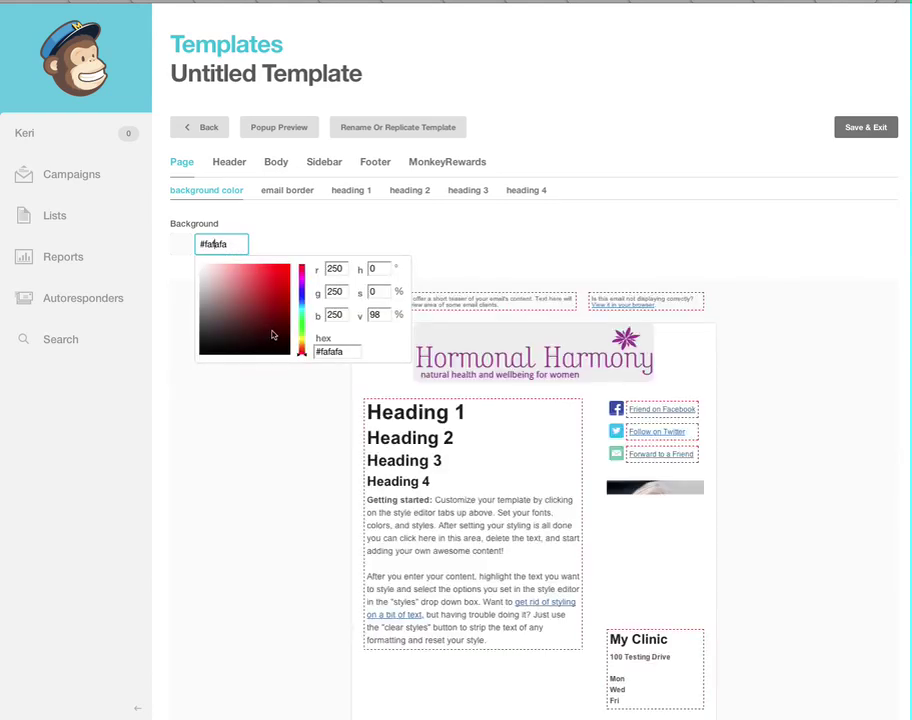
left_click_drag(303, 352, 306, 333)
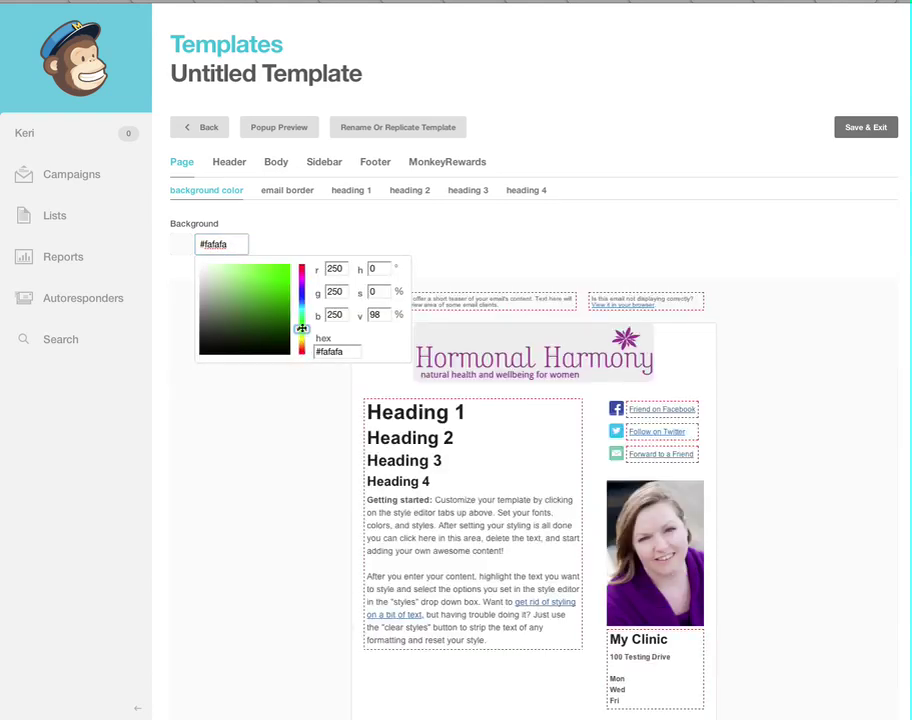
left_click(254, 305)
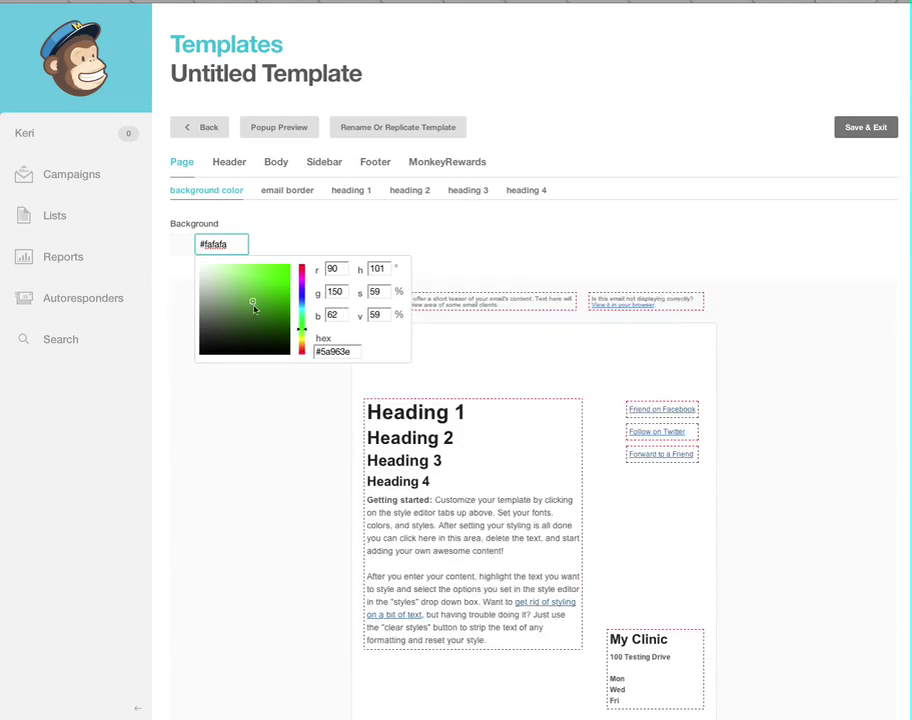
key("Tab")
key("ctrl+c")
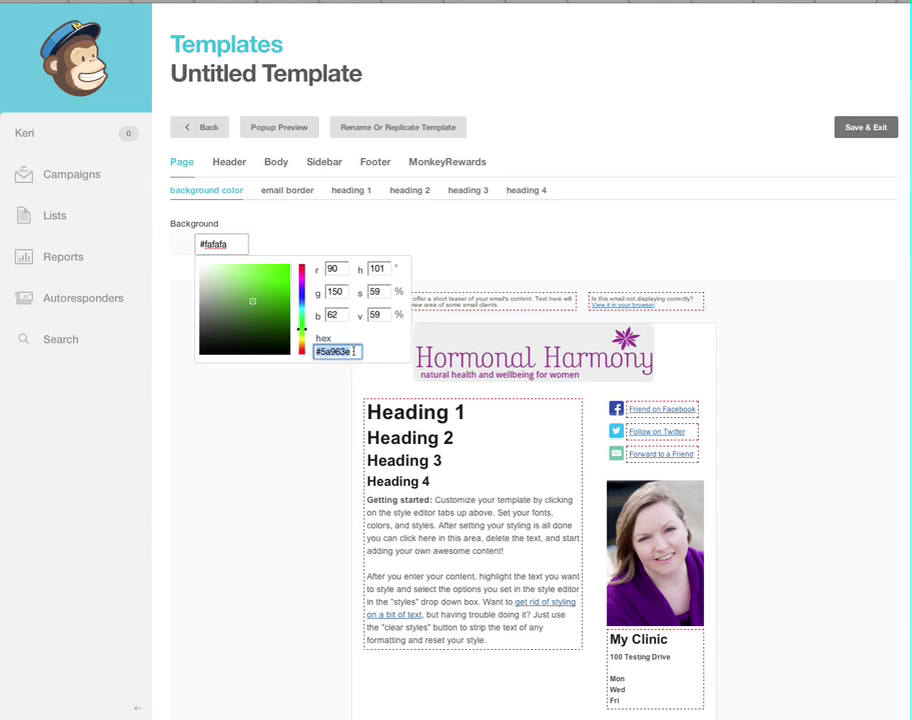
left_click(199, 246)
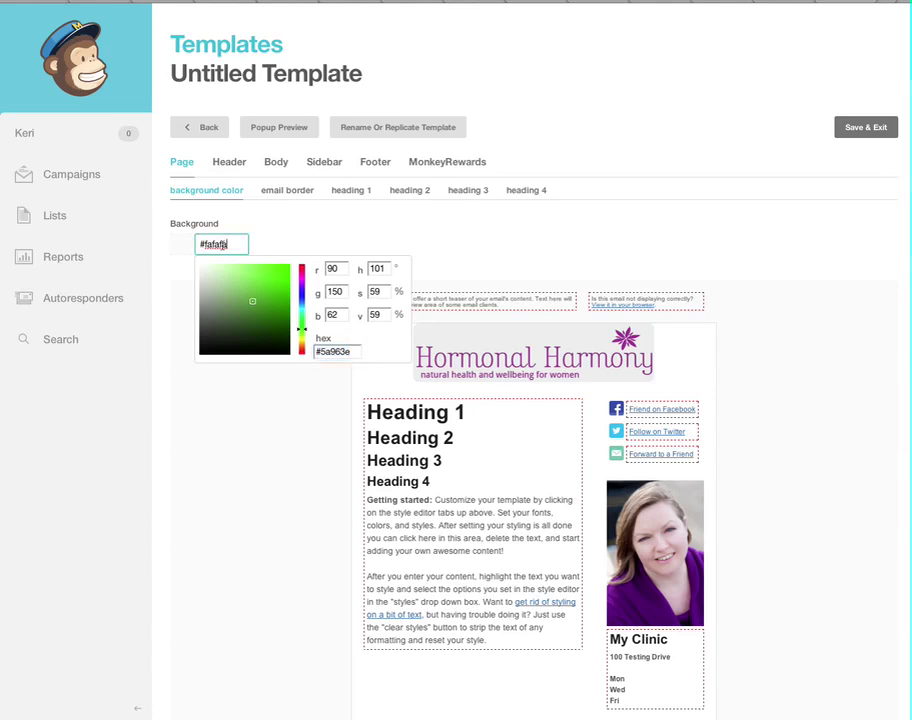
left_click_drag(231, 244, 190, 243)
key("ctrl+v")
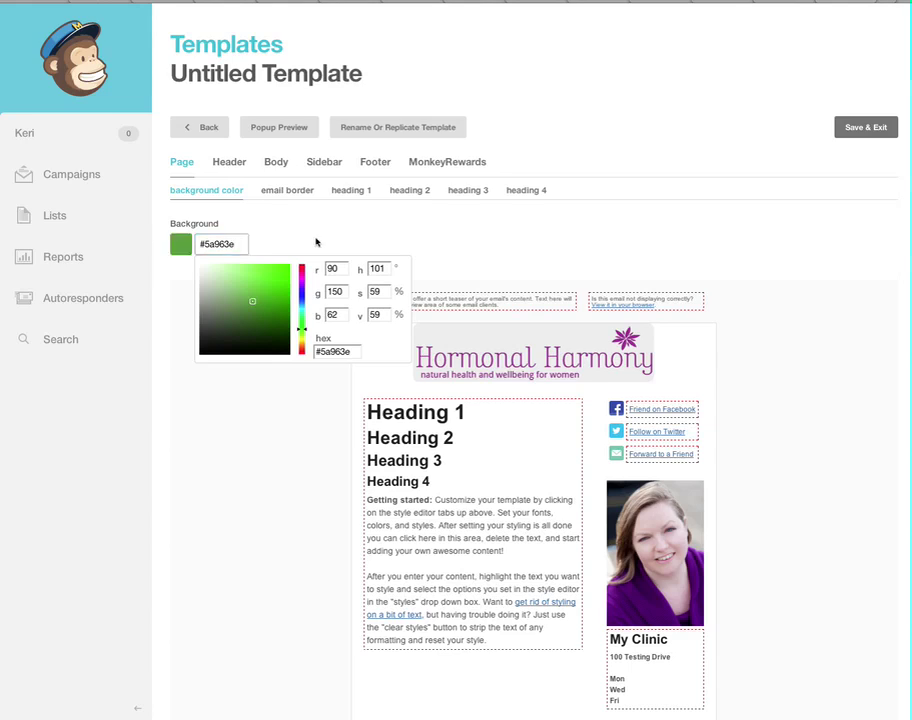
left_click(321, 241)
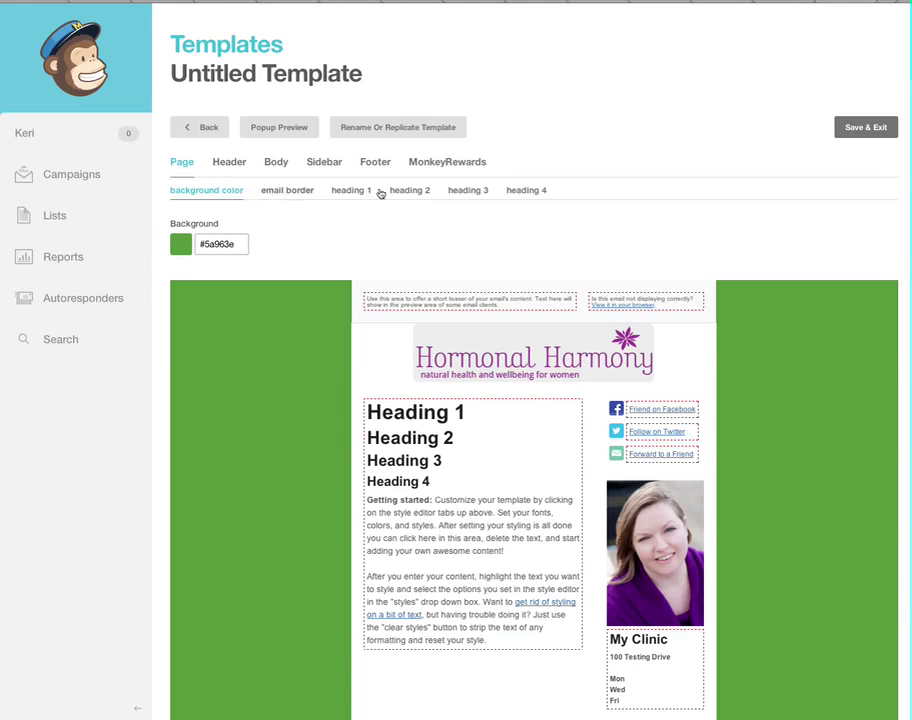
Give the email border the Rounded style and a 2 px width
left_click(285, 192)
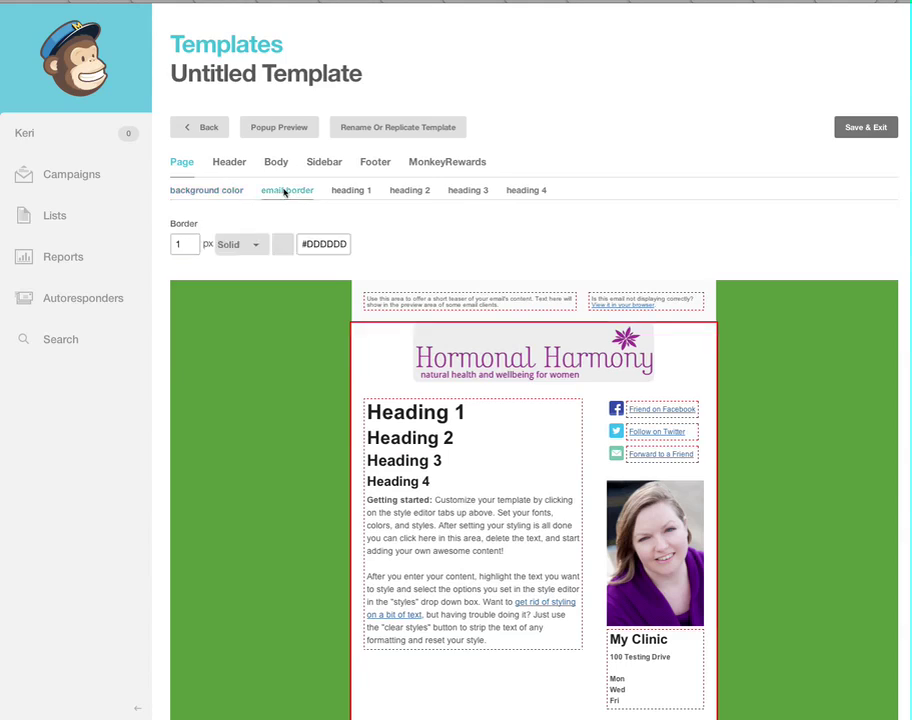
left_click(254, 244)
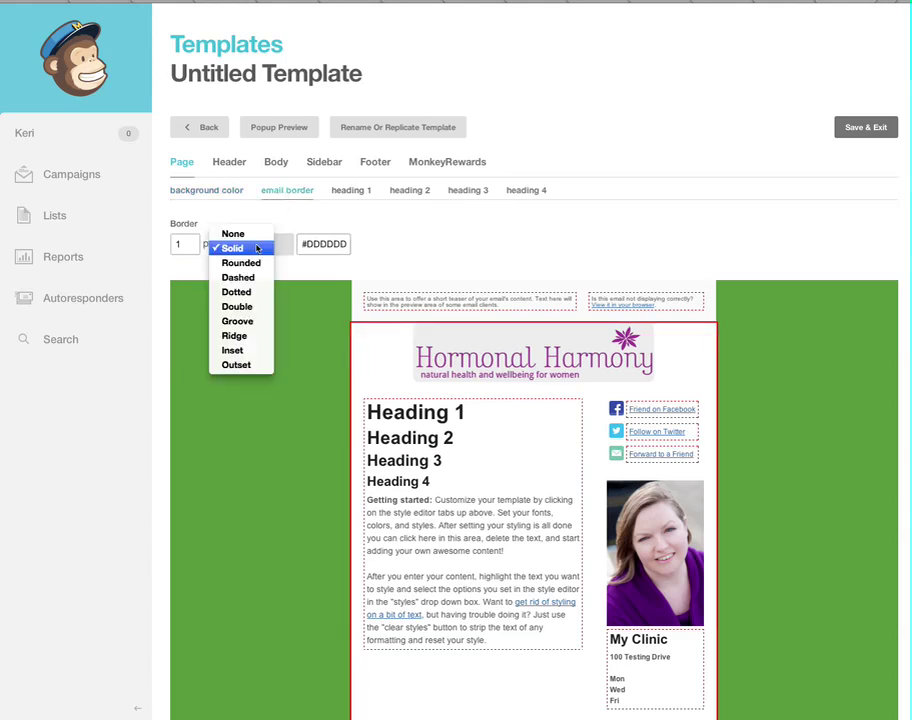
left_click(253, 264)
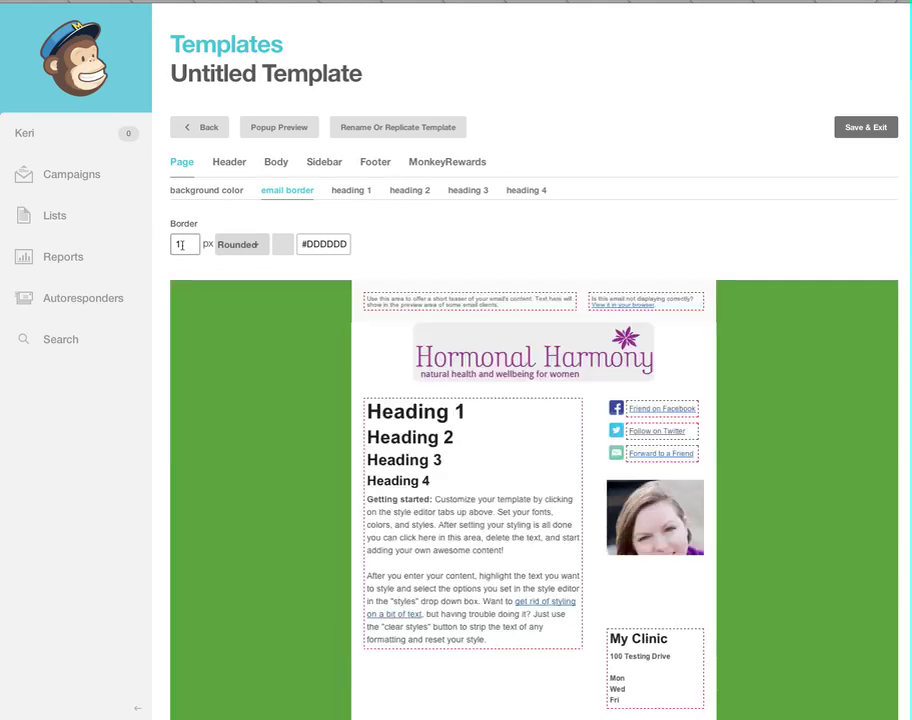
left_click_drag(187, 244, 158, 245)
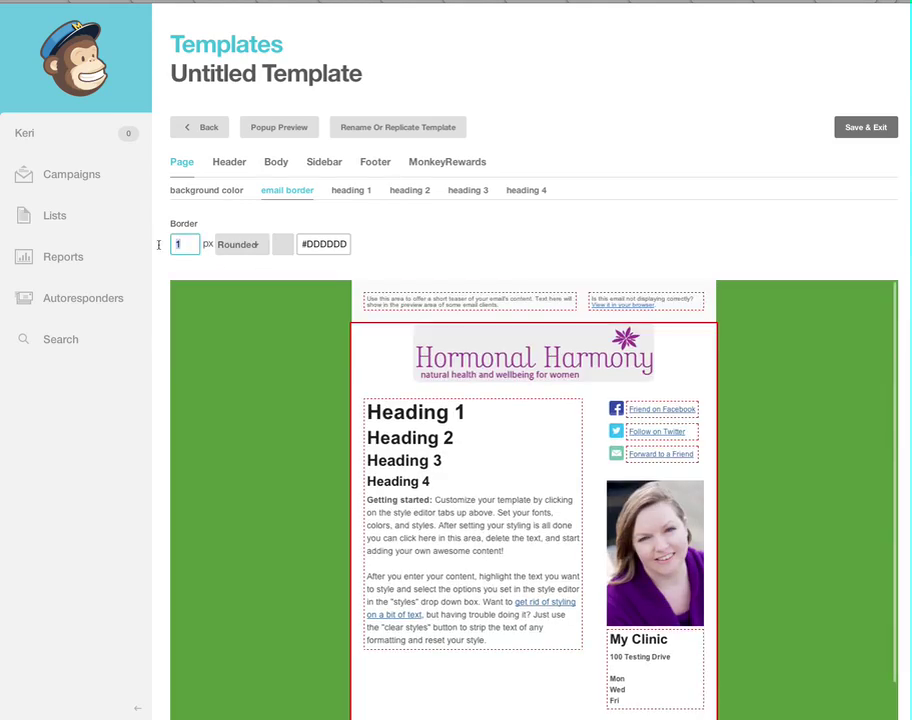
type("2")
Try a dark red border colour, then keep #DDDDDD and the Rounded style
left_click(334, 245)
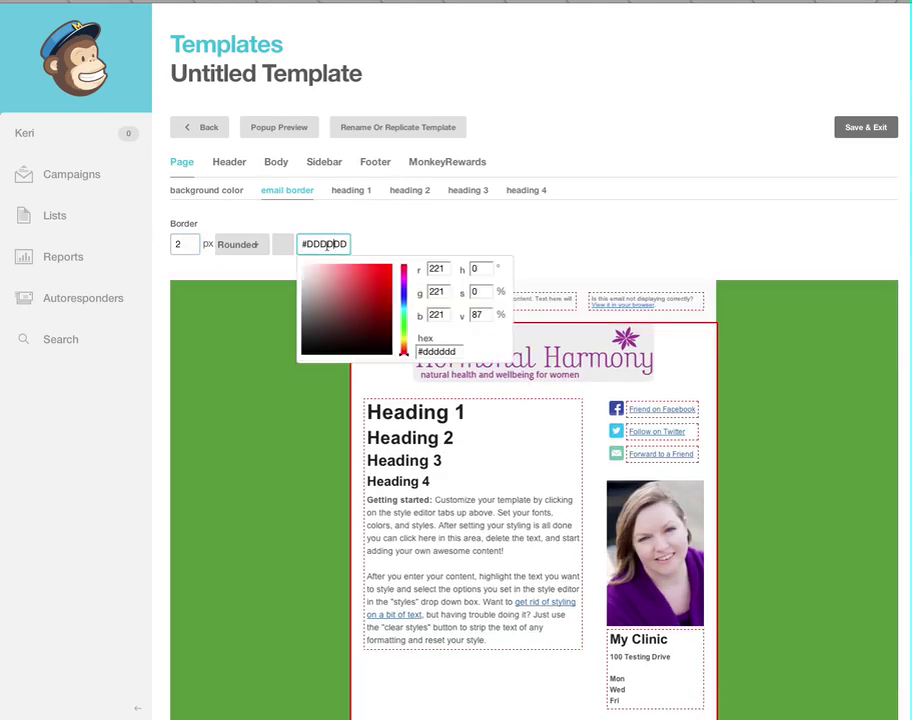
mouse_move(340, 358)
left_mouse_down()
mouse_move(397, 358)
mouse_move(369, 353)
left_mouse_up()
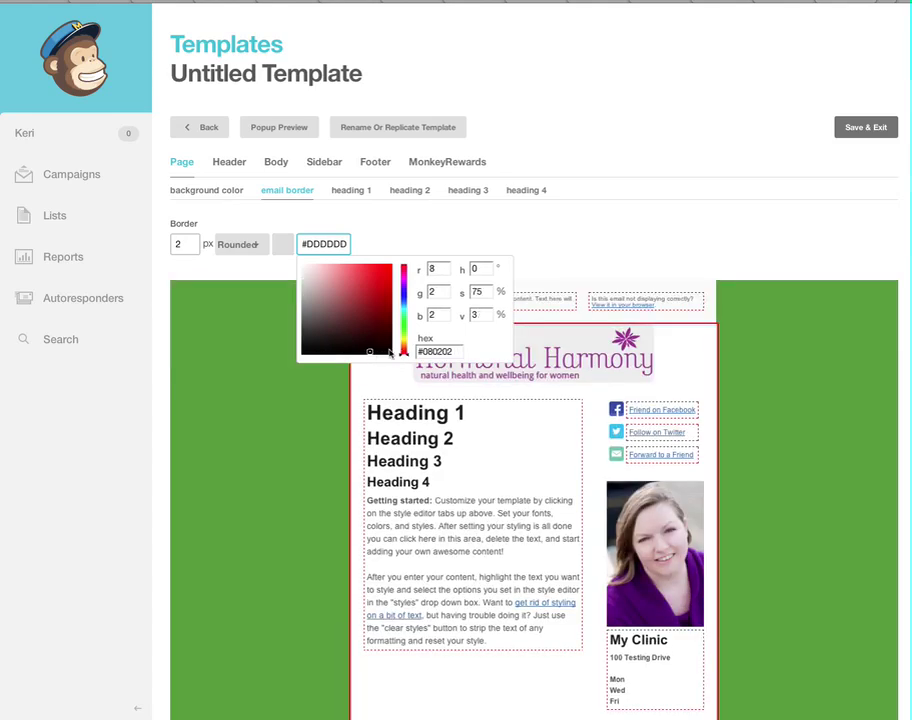
left_click(531, 251)
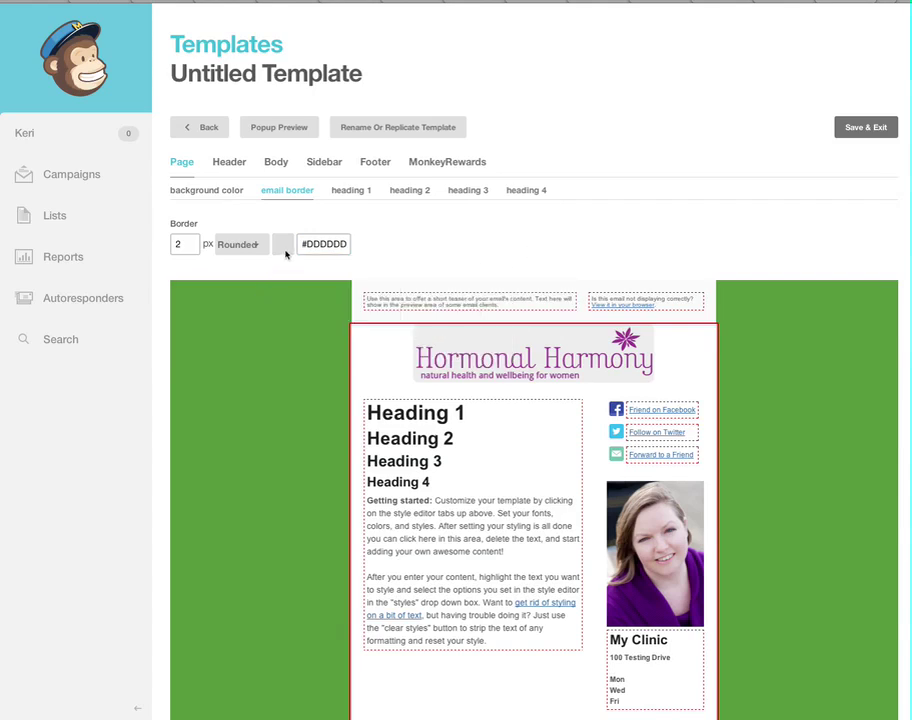
left_click(238, 245)
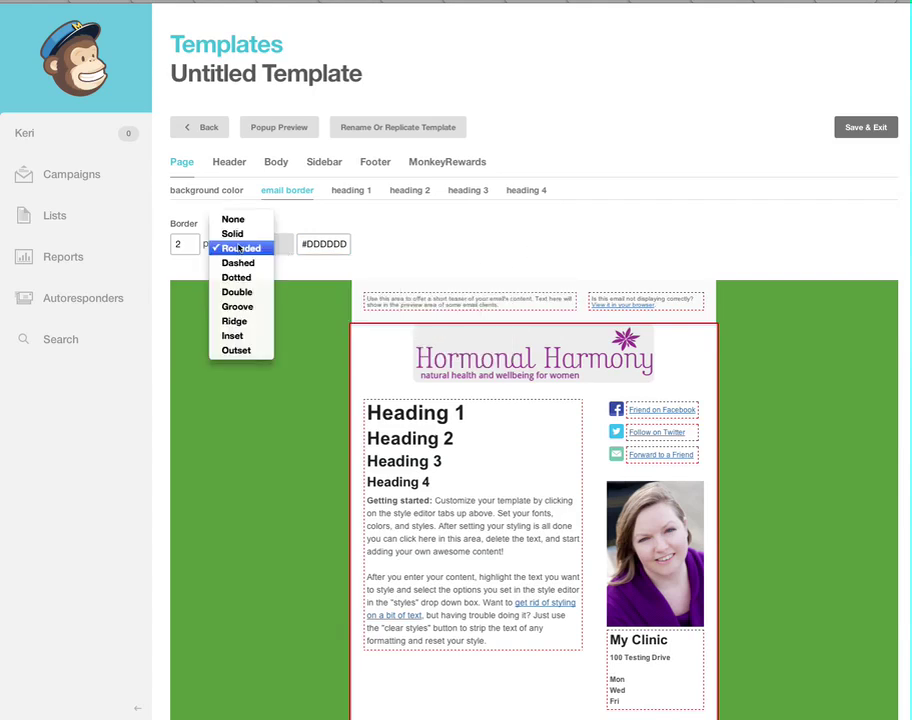
left_click(238, 247)
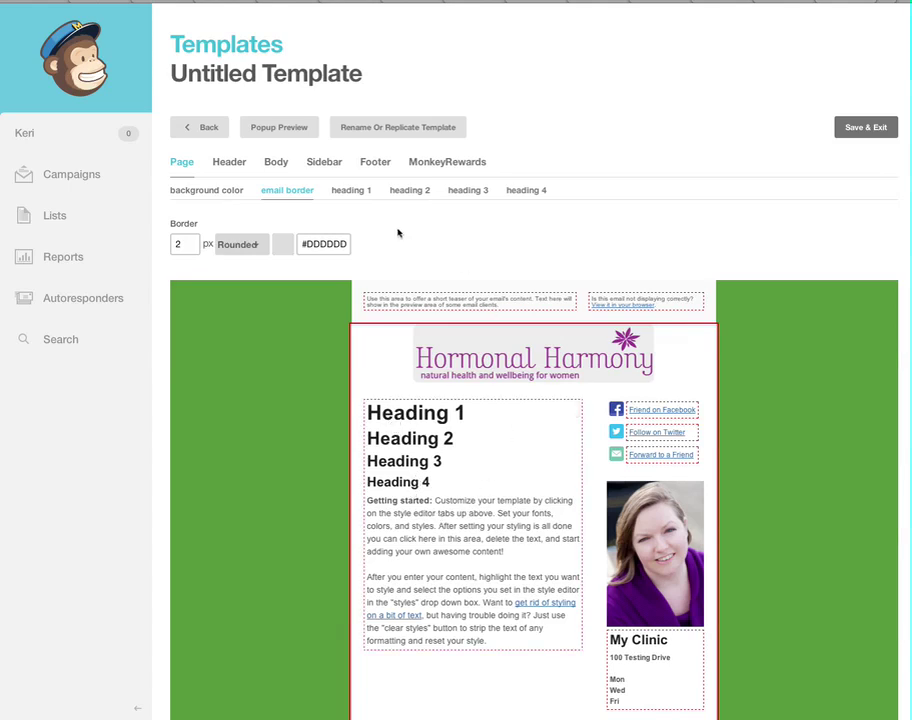
Keep Heading 1 in Arial and change its text colour to red #bb2c2c
left_click(356, 190)
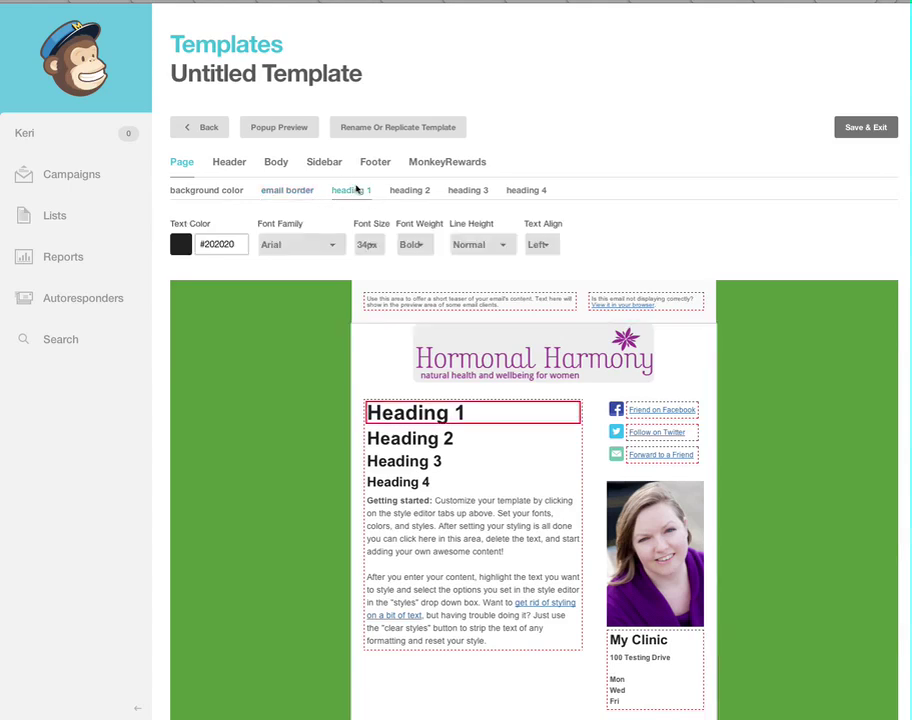
left_click(295, 246)
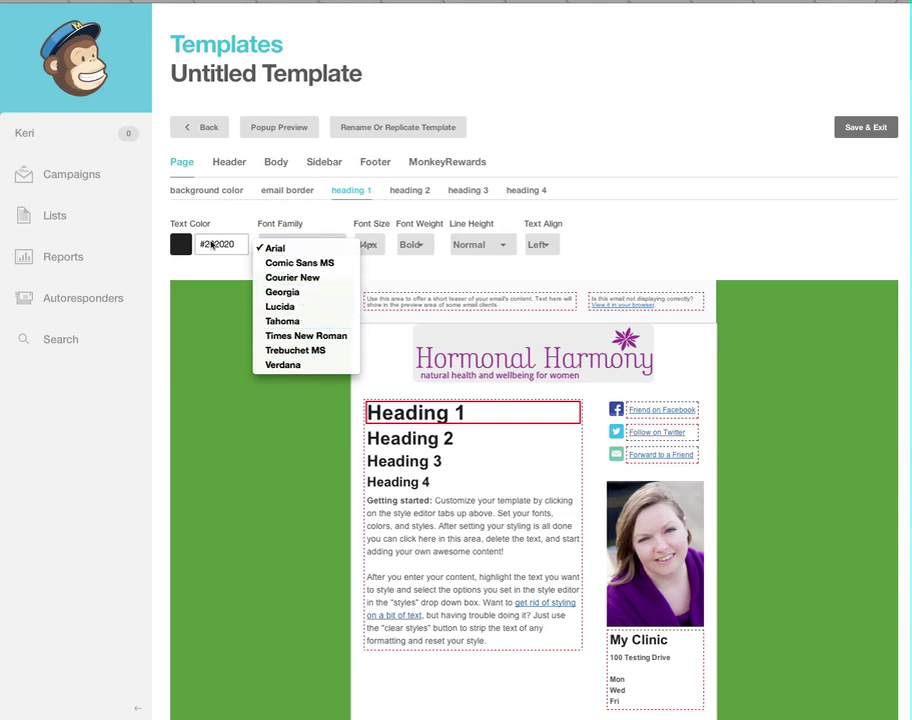
left_click(211, 245)
left_click(211, 245)
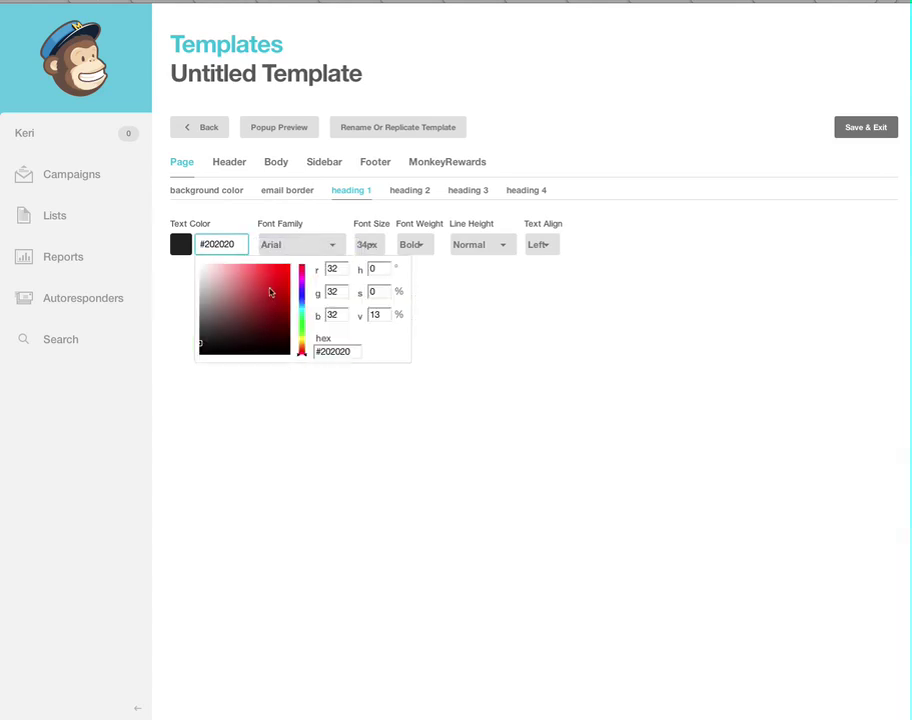
left_click(269, 290)
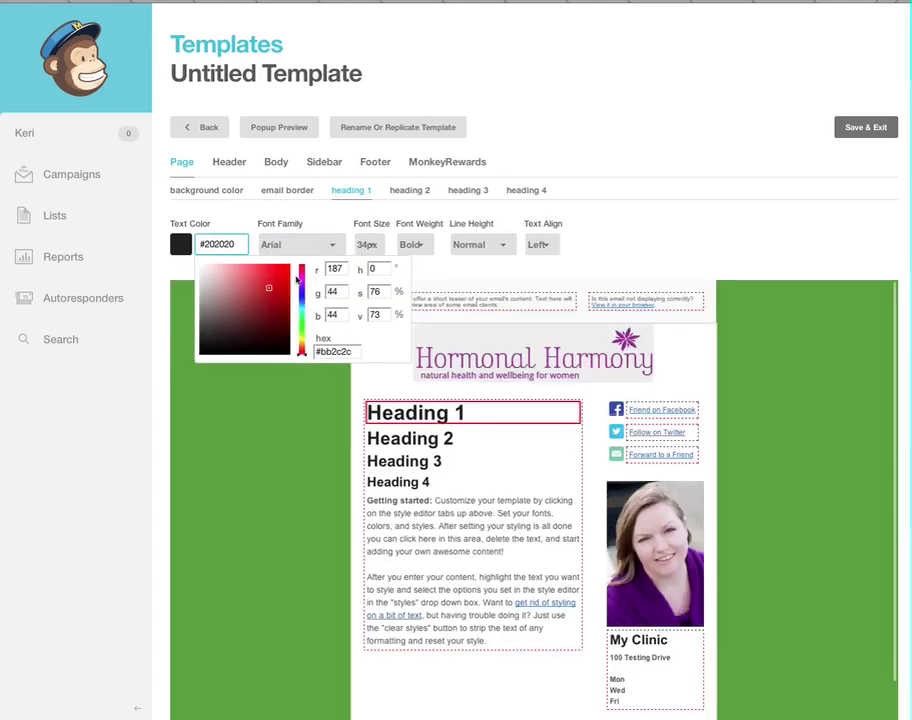
left_click_drag(360, 351, 295, 349)
key("ctrl+c")
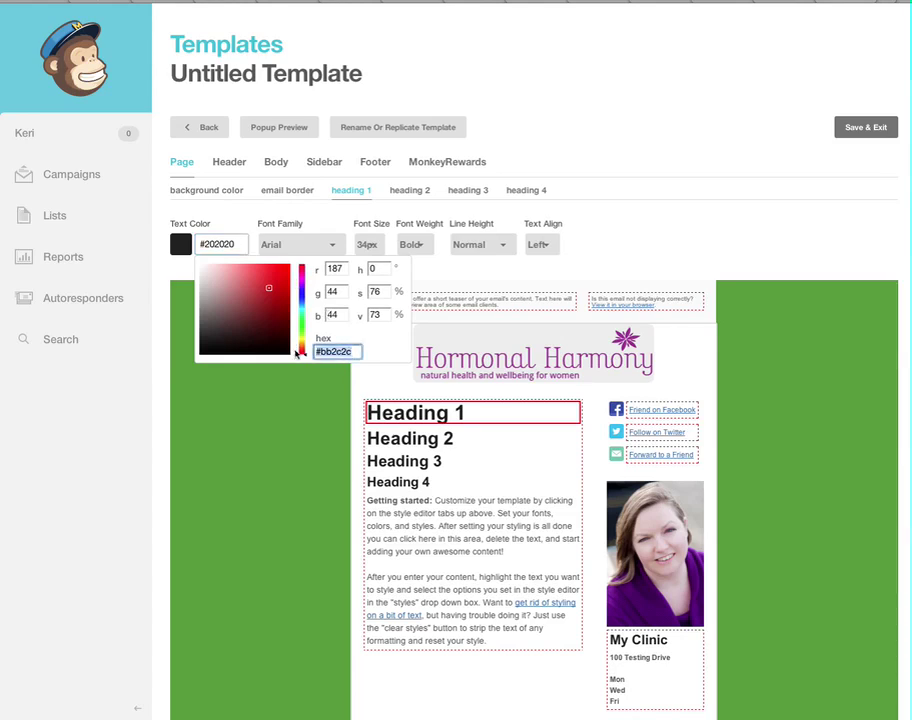
left_click_drag(240, 245, 172, 247)
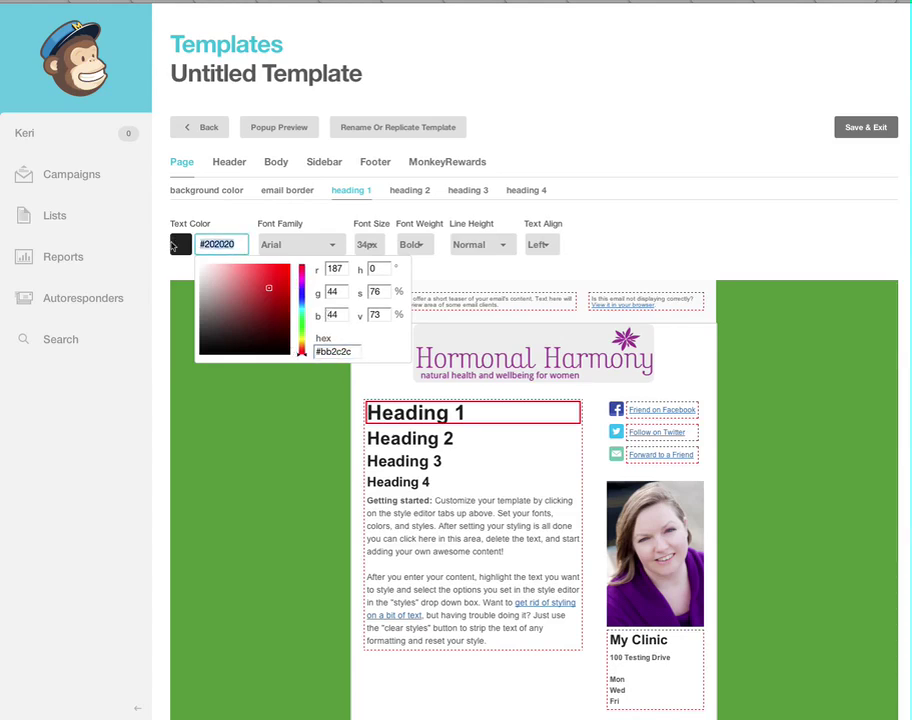
key("ctrl+v")
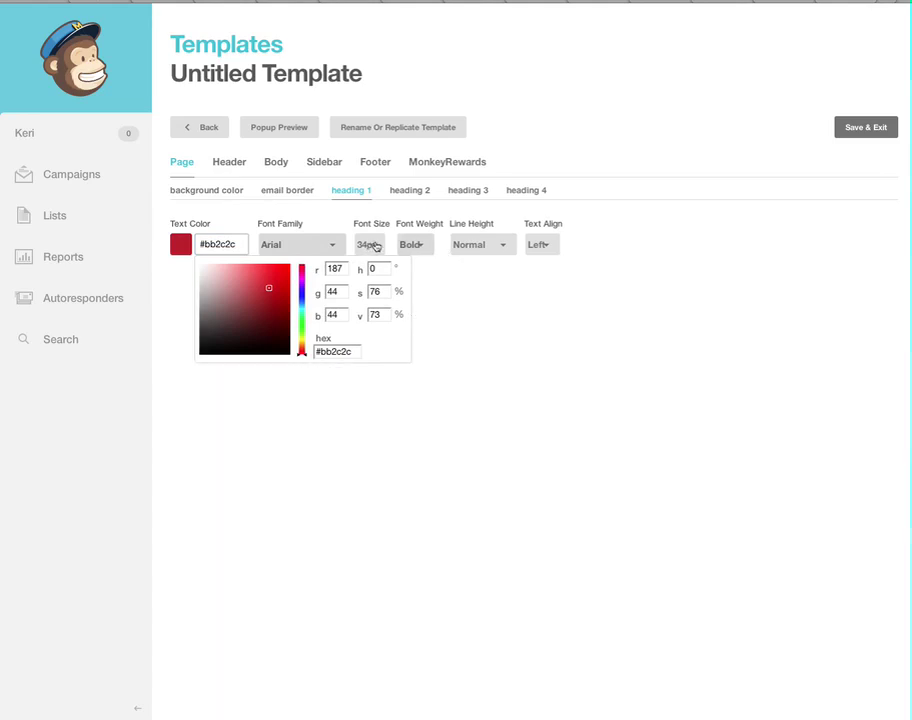
Set Heading 1 font size to 38px and review the Heading 2–4 styles
left_click(379, 247)
left_click(377, 284)
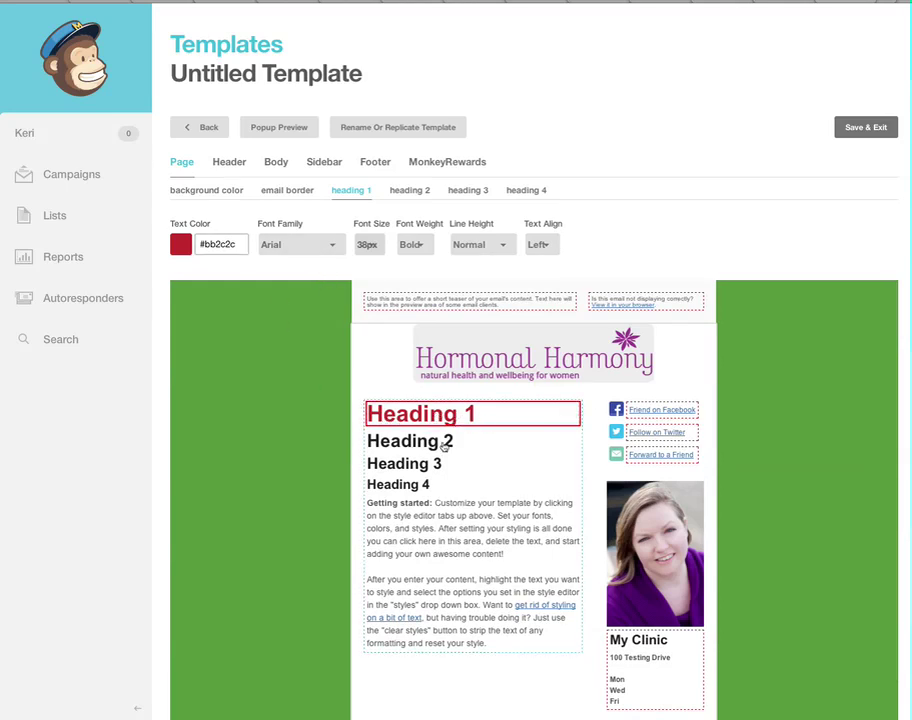
left_click(420, 190)
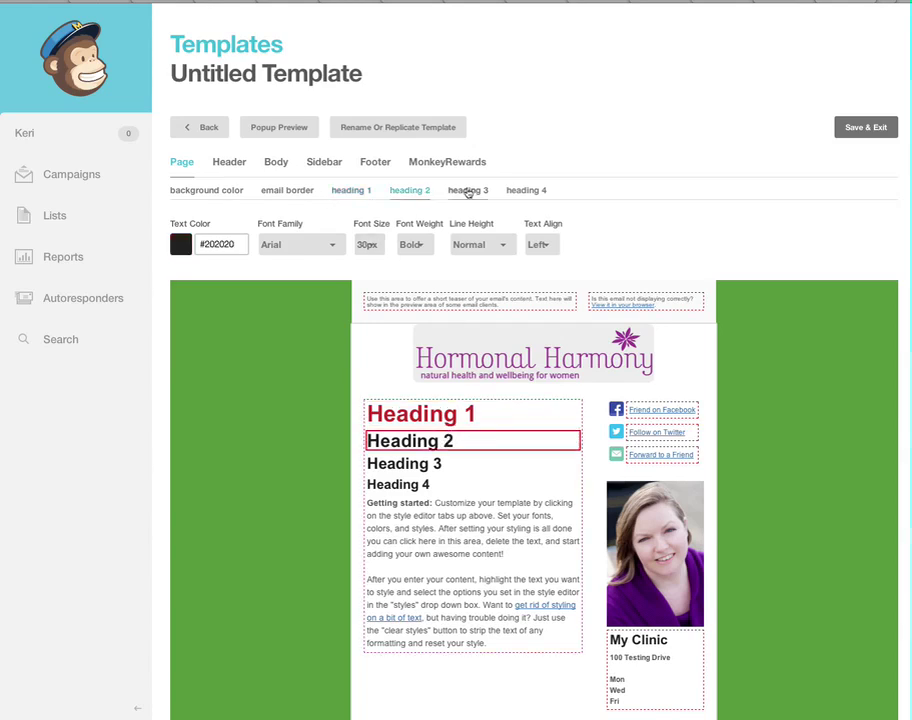
left_click(468, 190)
left_click(527, 191)
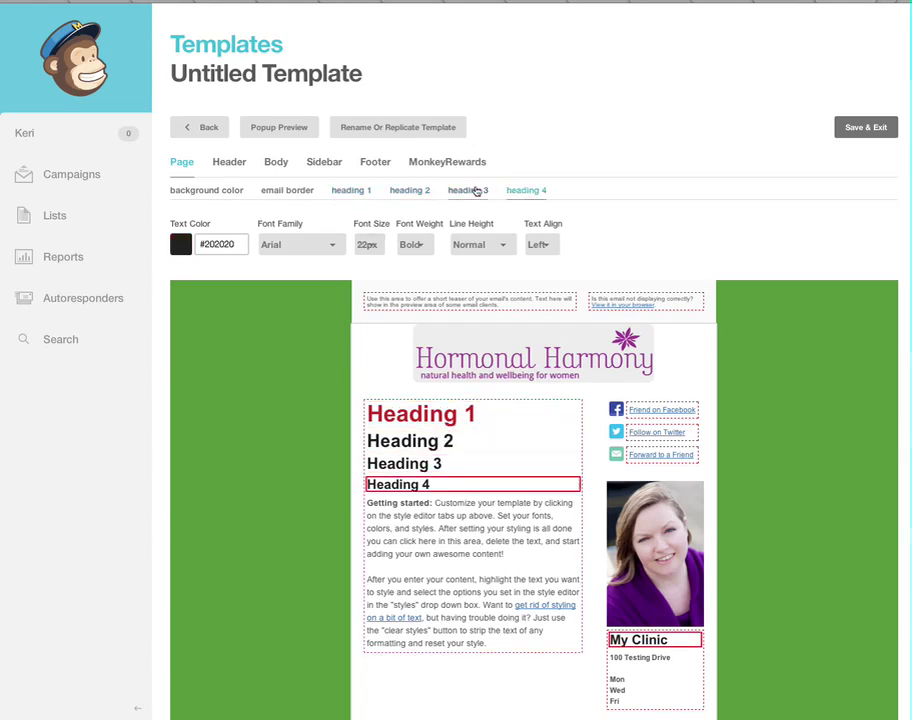
left_click(226, 165)
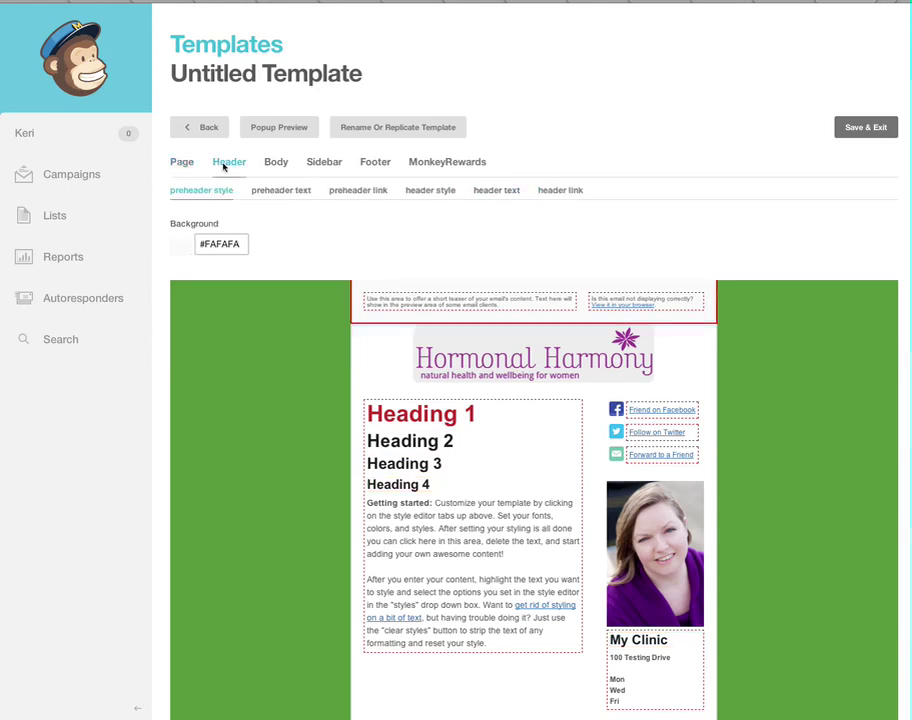
Review the preheader text, preheader link, header style, header text and header link settings
mouse_move(424, 349)
left_click(268, 193)
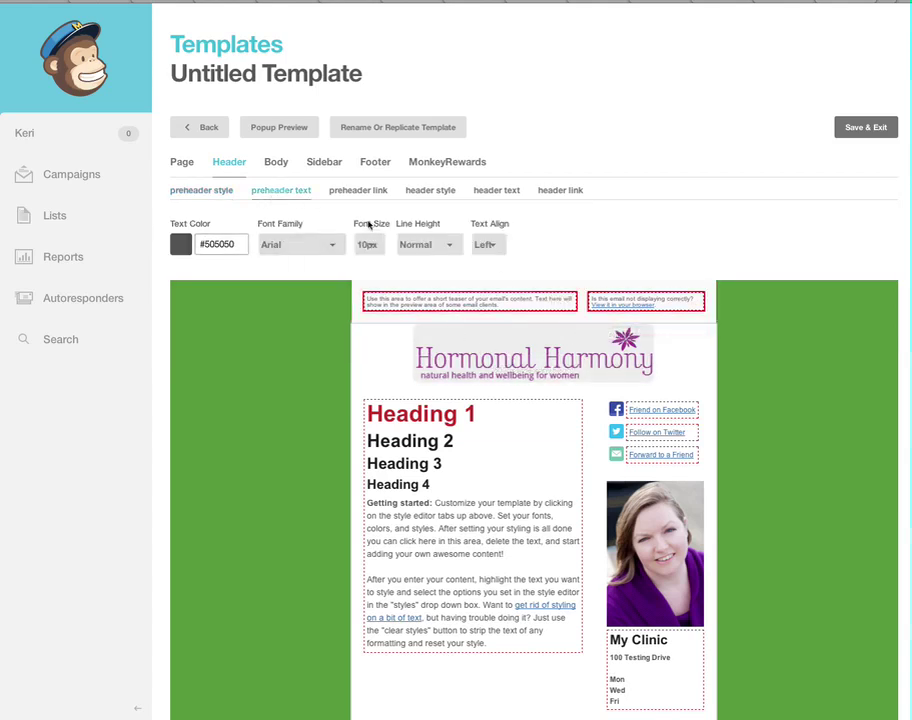
left_click(368, 191)
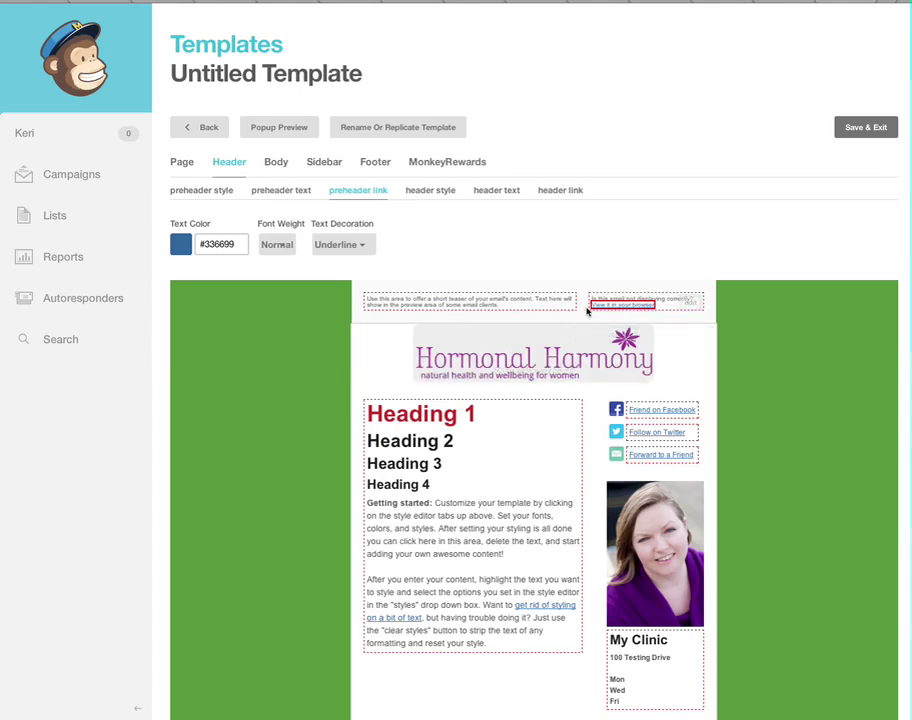
left_click(438, 191)
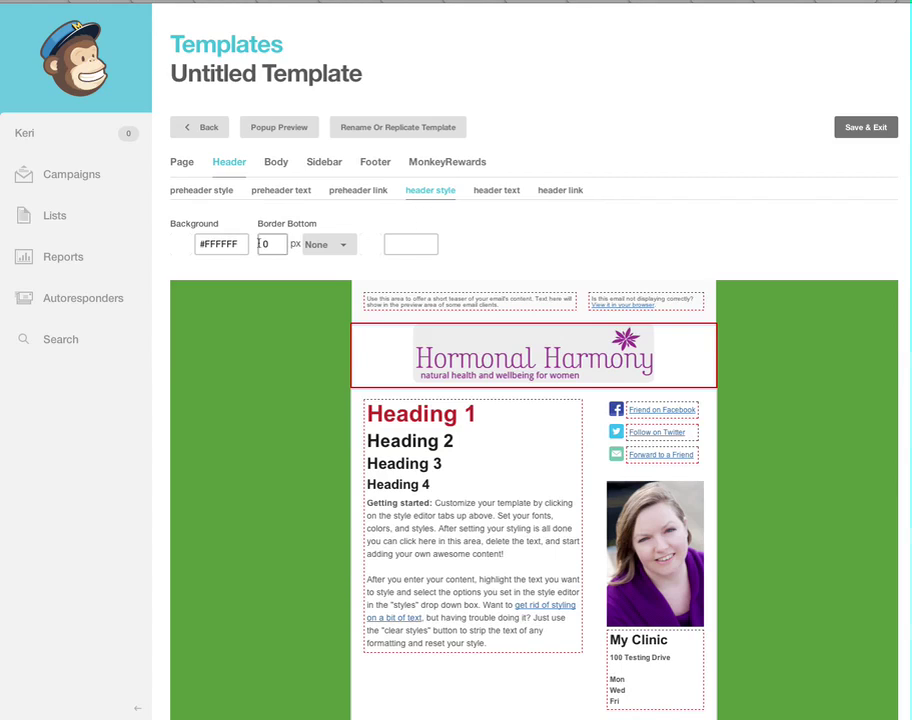
left_click(492, 193)
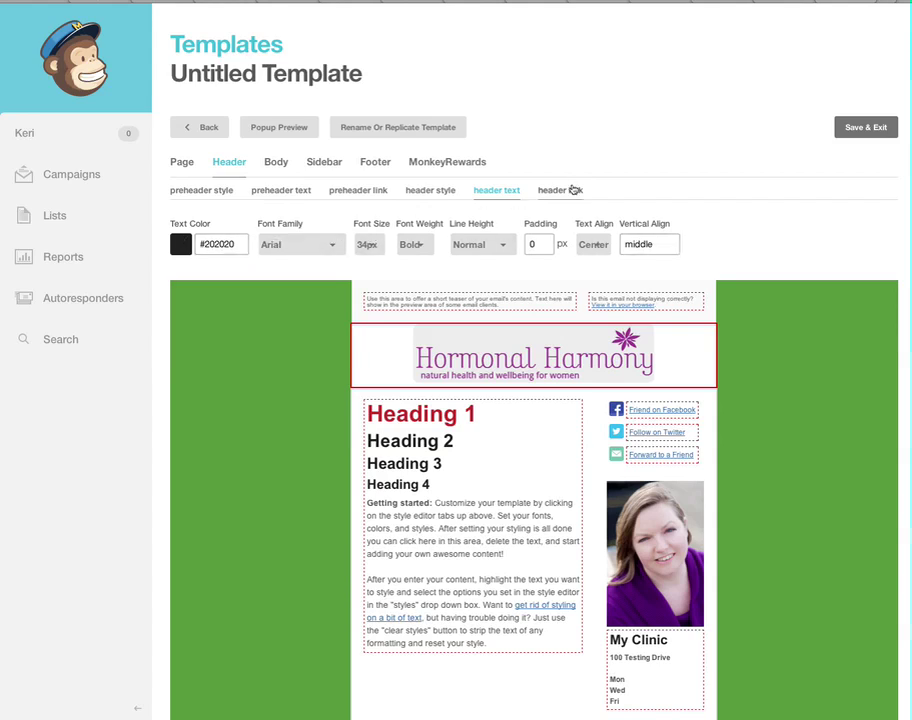
left_click(570, 190)
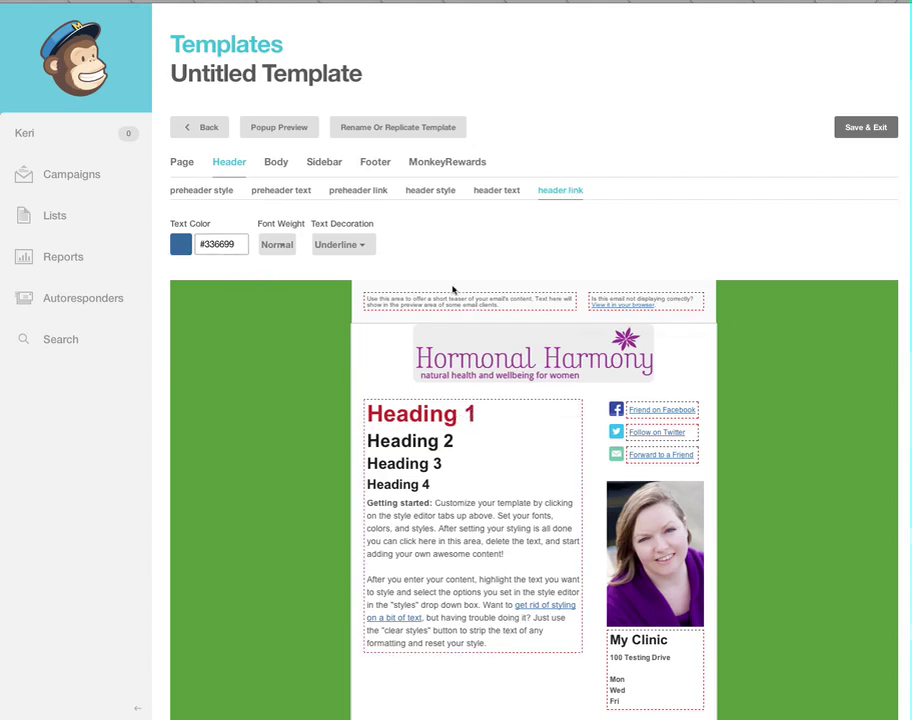
Browse the Body, Sidebar and Footer styles, ending at the social bar with a #FAFAFA background
left_click(270, 164)
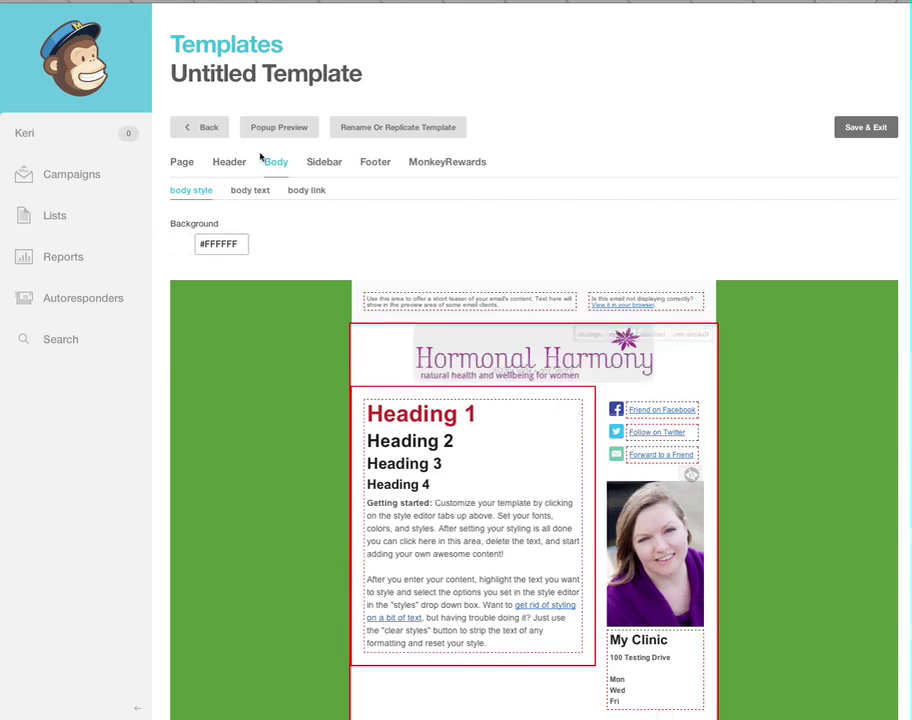
left_click(255, 193)
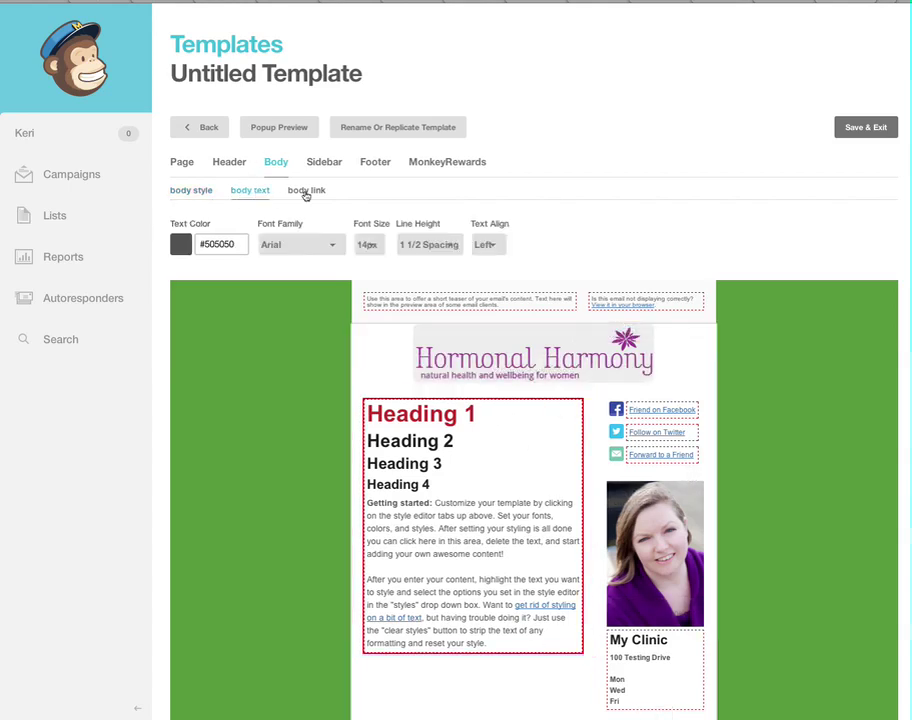
left_click(306, 192)
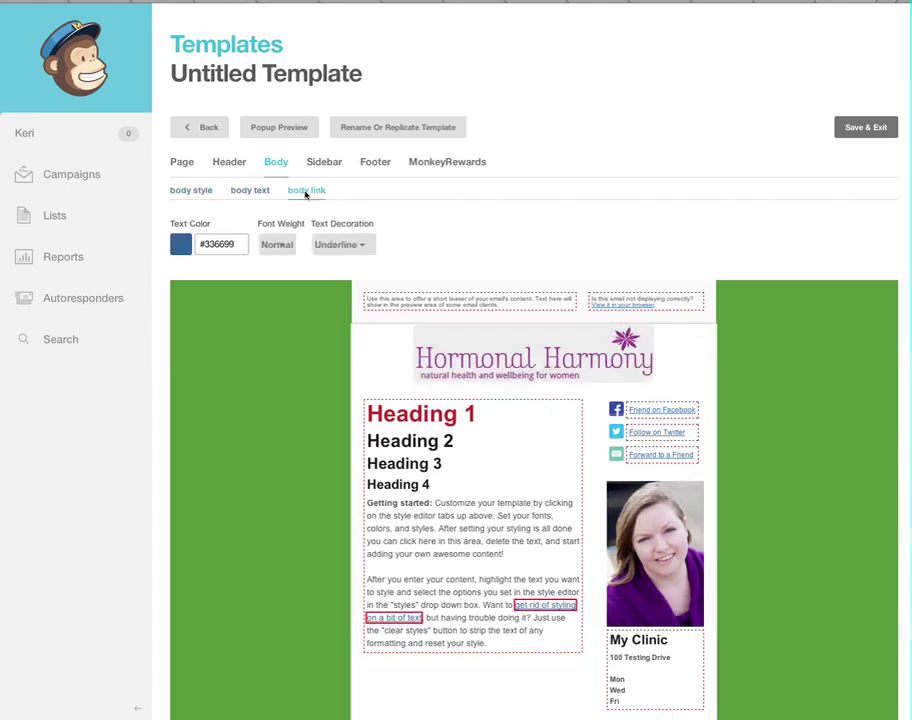
left_click(321, 165)
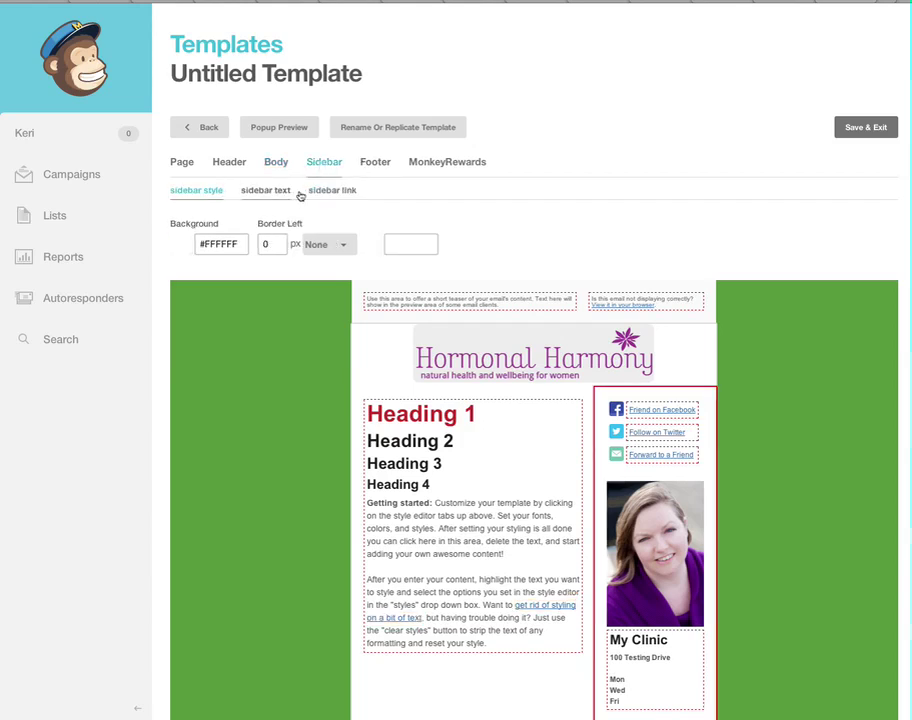
left_click(378, 165)
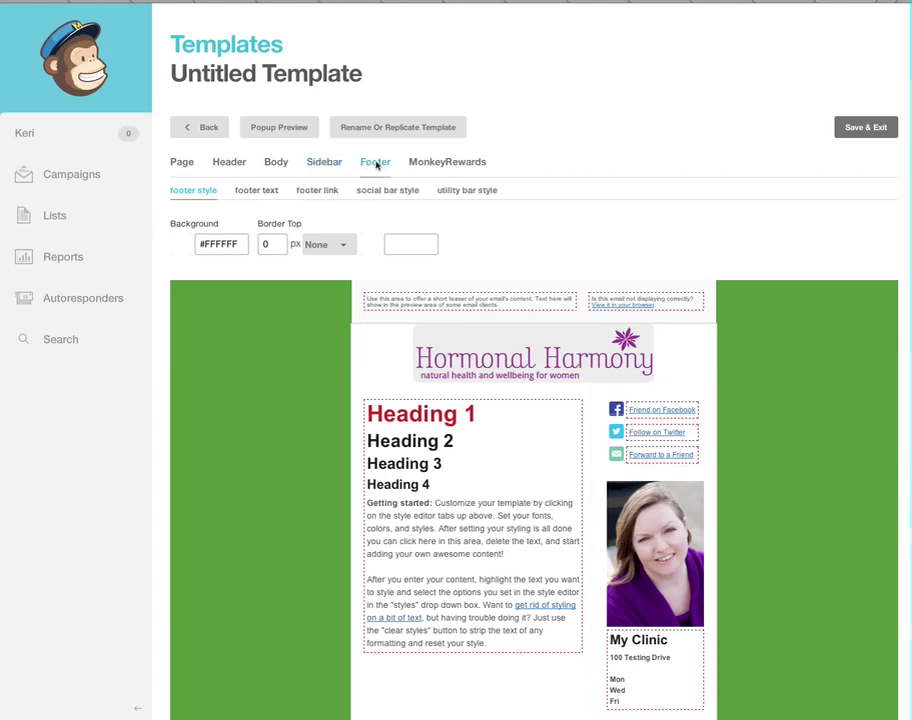
left_click(259, 196)
left_click(318, 196)
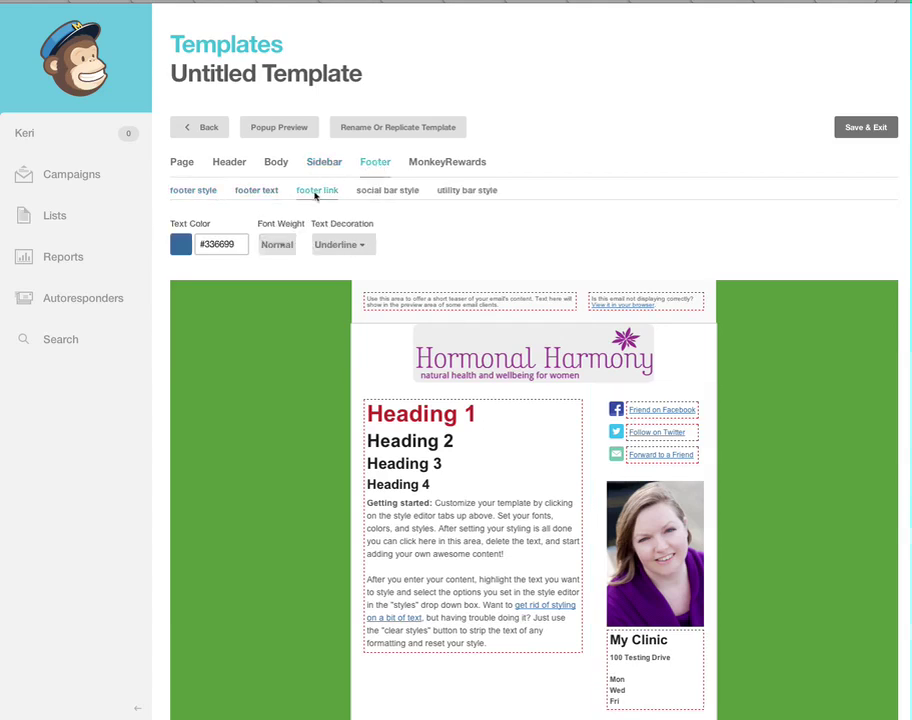
left_click(406, 194)
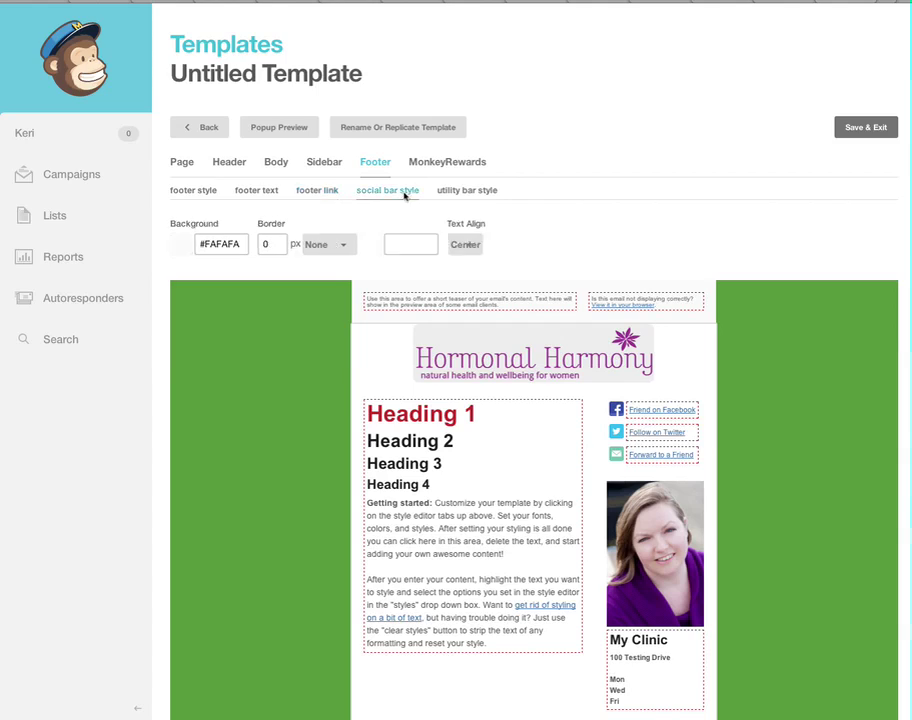
scroll(858, 337, "down", 2)
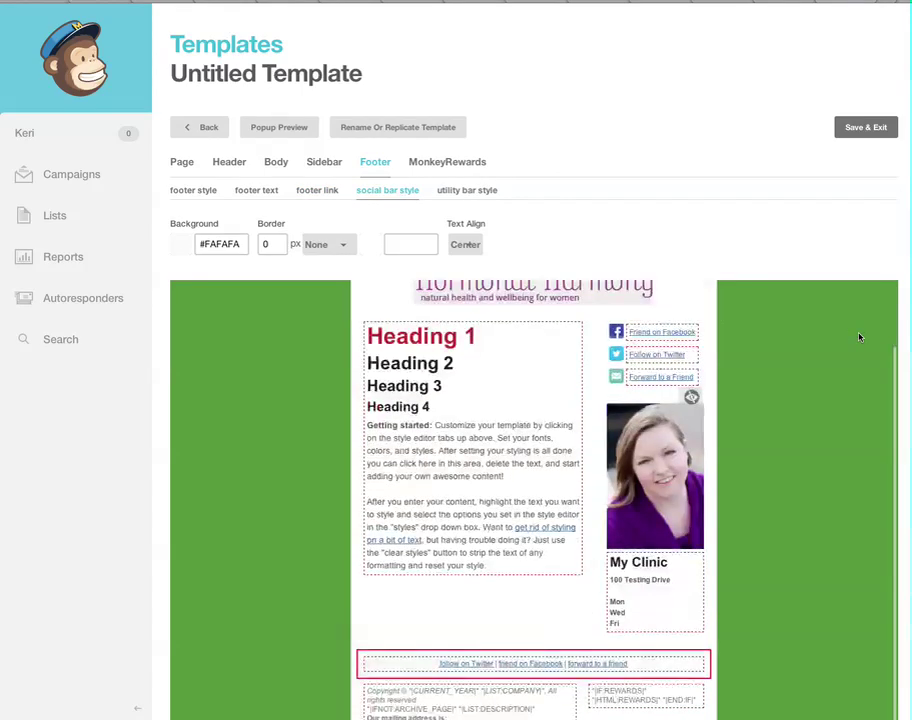
scroll(858, 337, "down", 2)
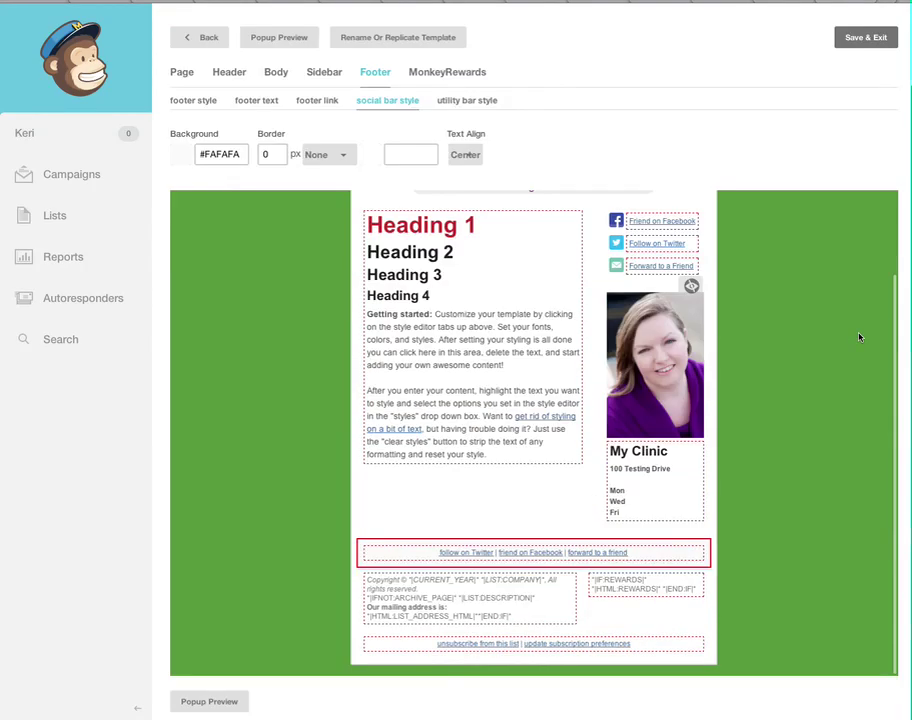
scroll(858, 337, "up", 4)
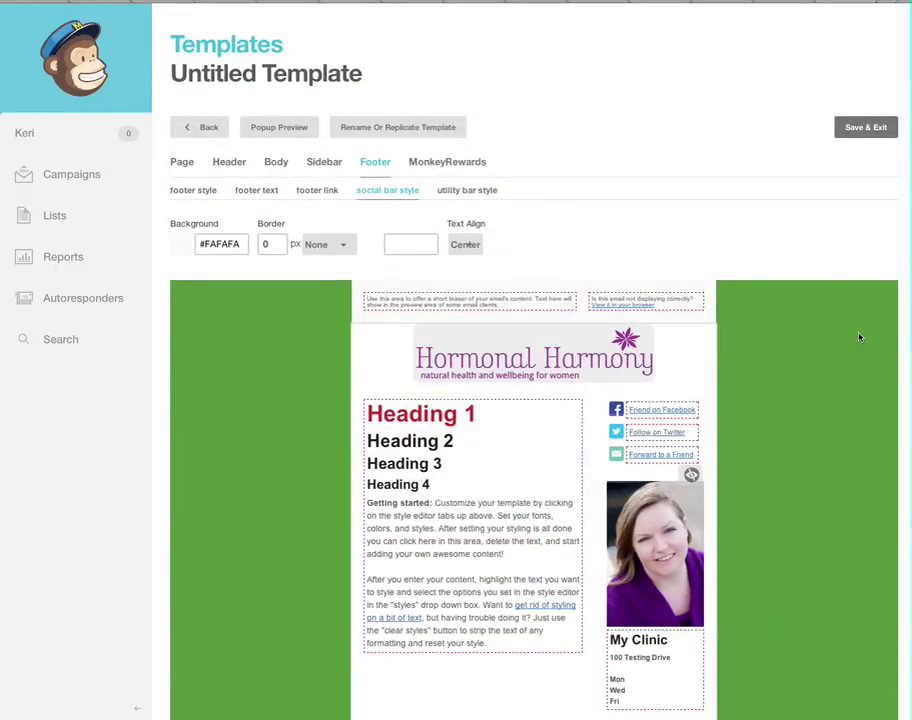
Save the design as a template named 'Monthly Client Newsletter Template'
left_click(864, 129)
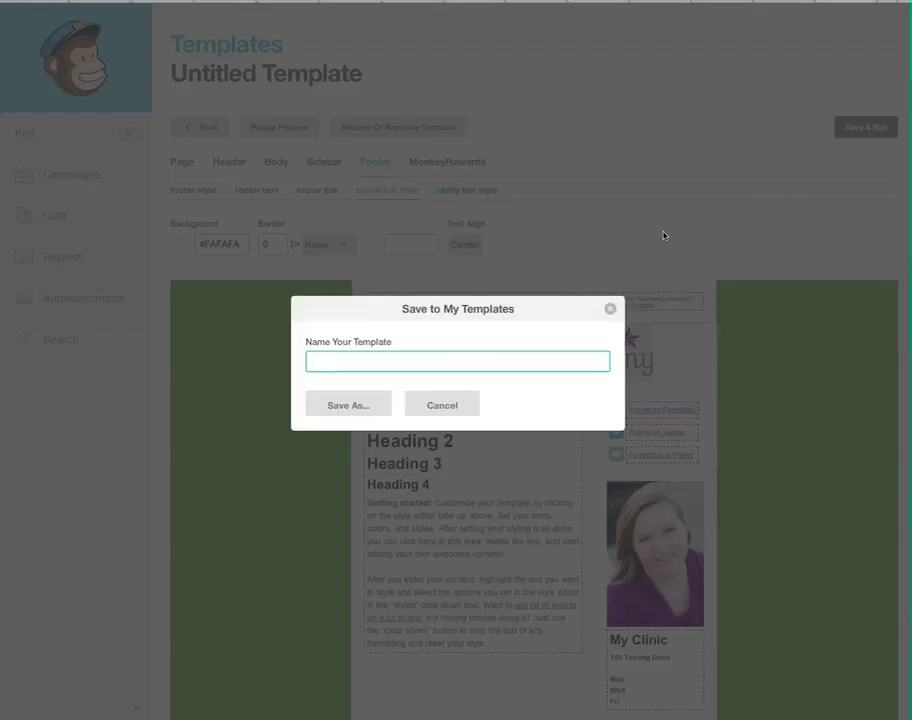
type("Cl")
key("BackSpace")
key("BackSpace")
type("Monthly Client Newsletter Template")
left_click(322, 407)
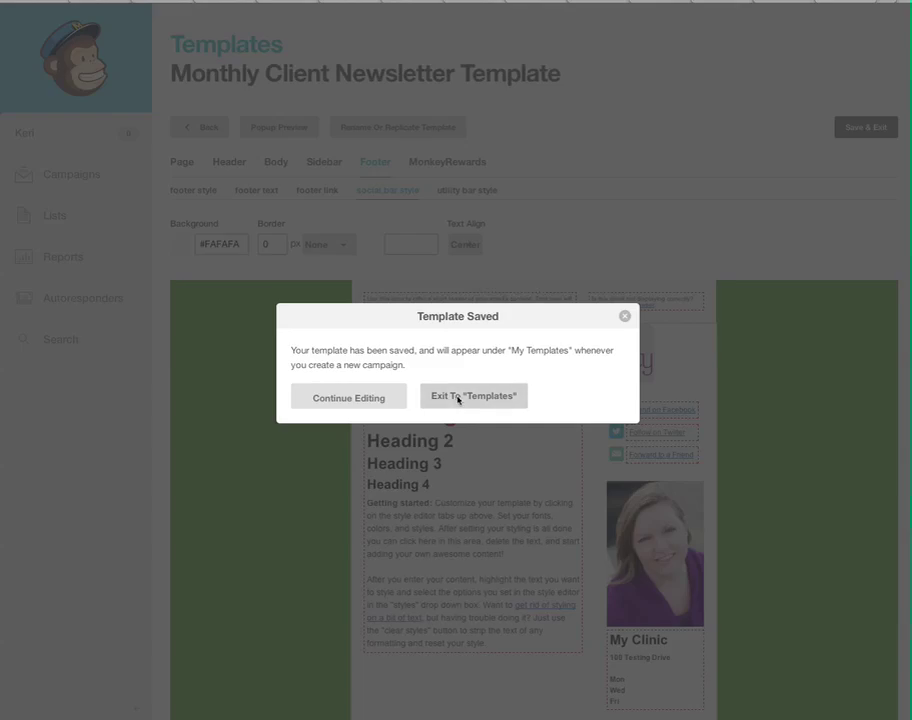
Exit from the Template Saved dialog to the Templates list
left_click(458, 397)
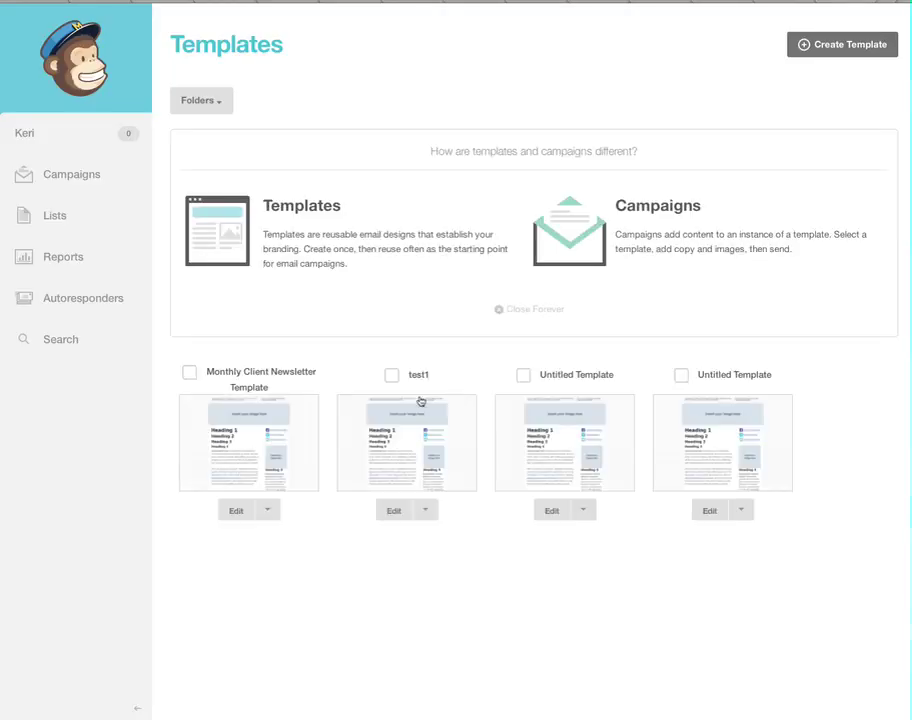